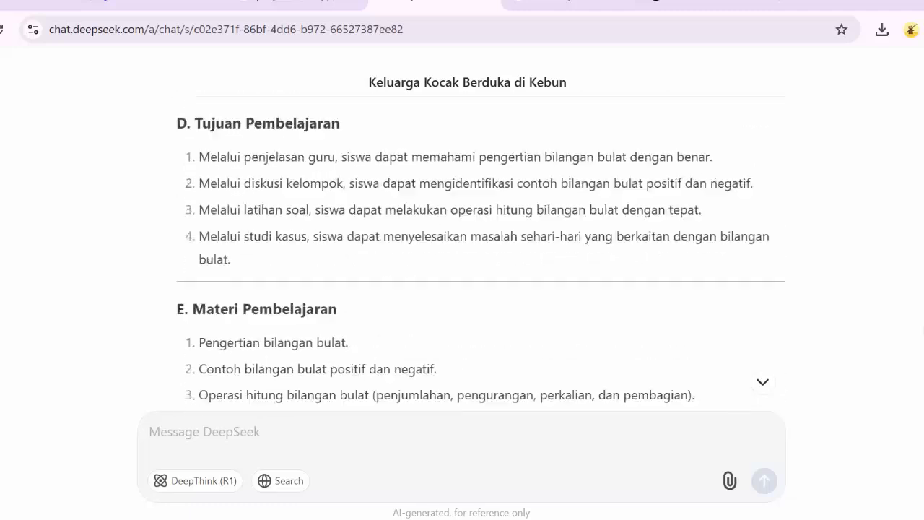
Review the comedy drama script and the grade 6 mathematics lesson plan (RPP) generated in the DeepSeek and ChatGPT chats.
scroll(462, 252, "up", 20)
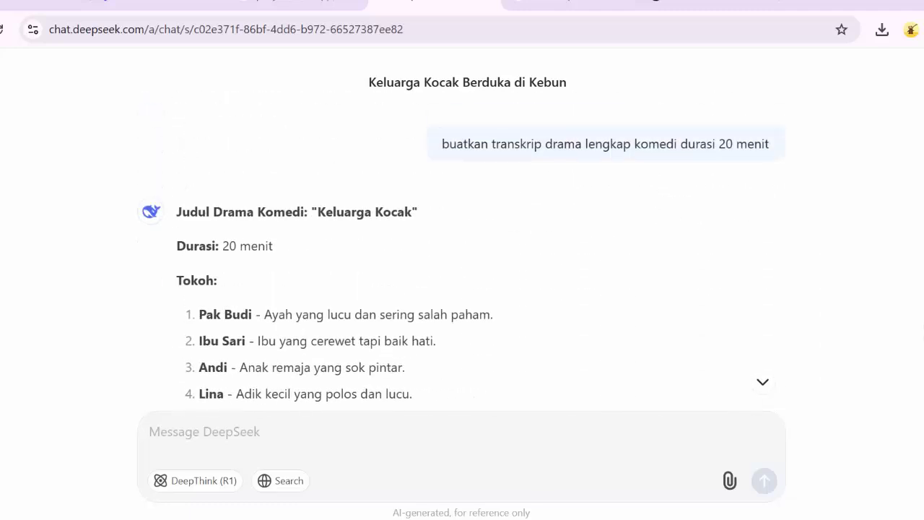
scroll(462, 253, "down", 20)
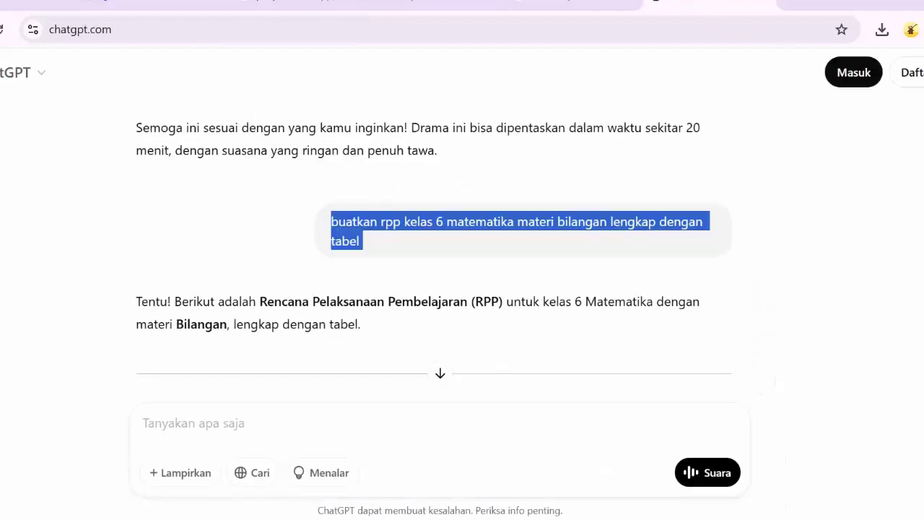
scroll(433, 253, "down", 15)
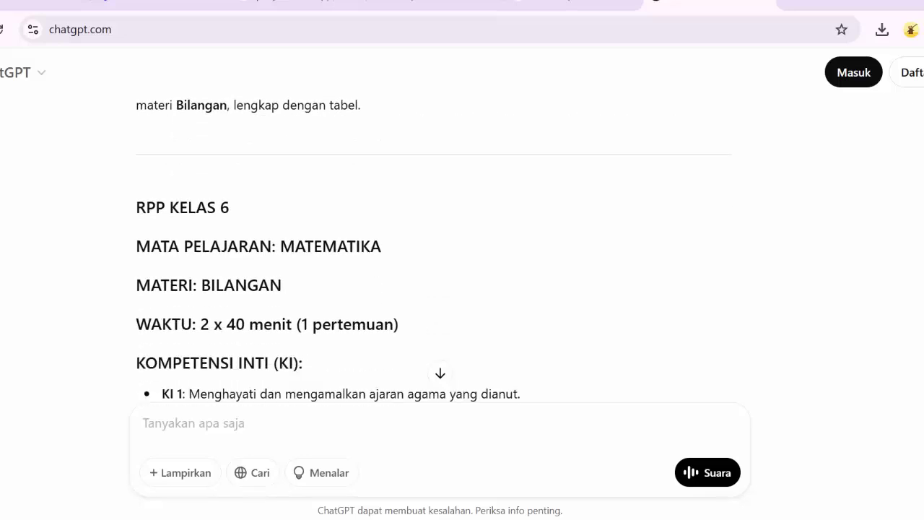
scroll(433, 253, "down", 1)
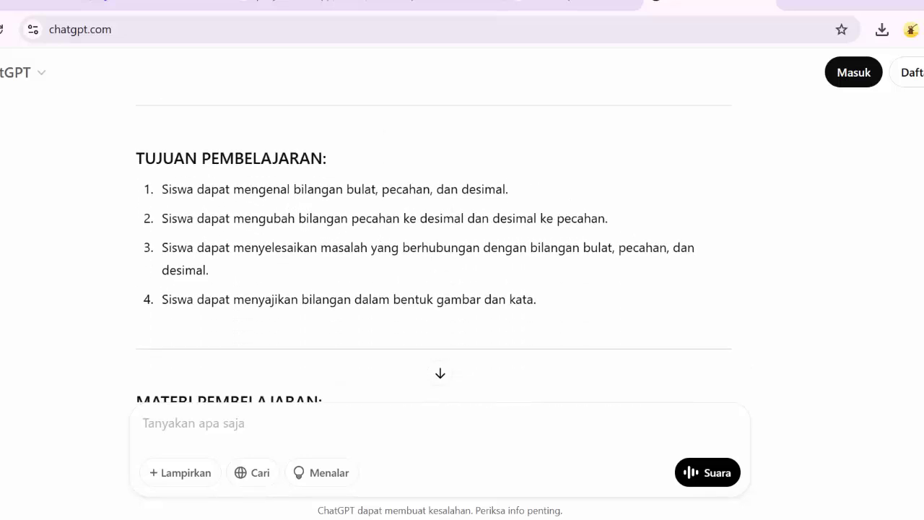
left_click(475, 12)
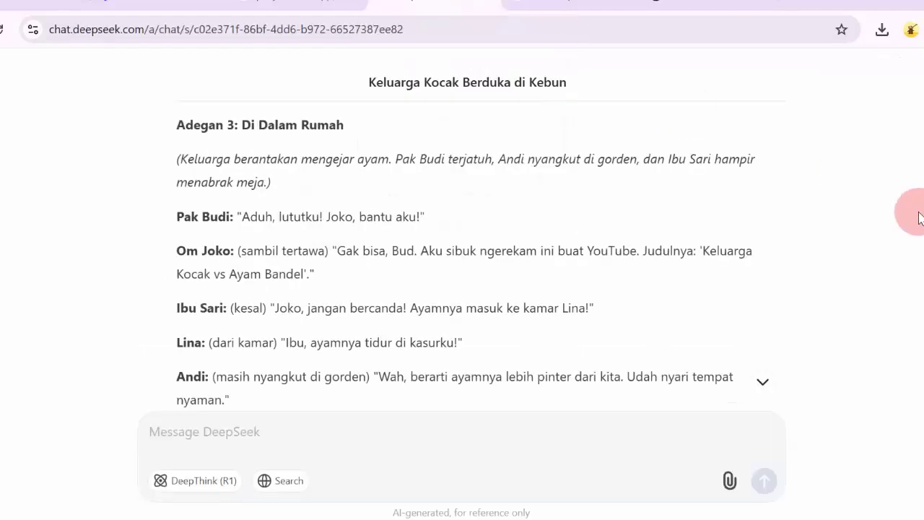
scroll(462, 245, "down", 10)
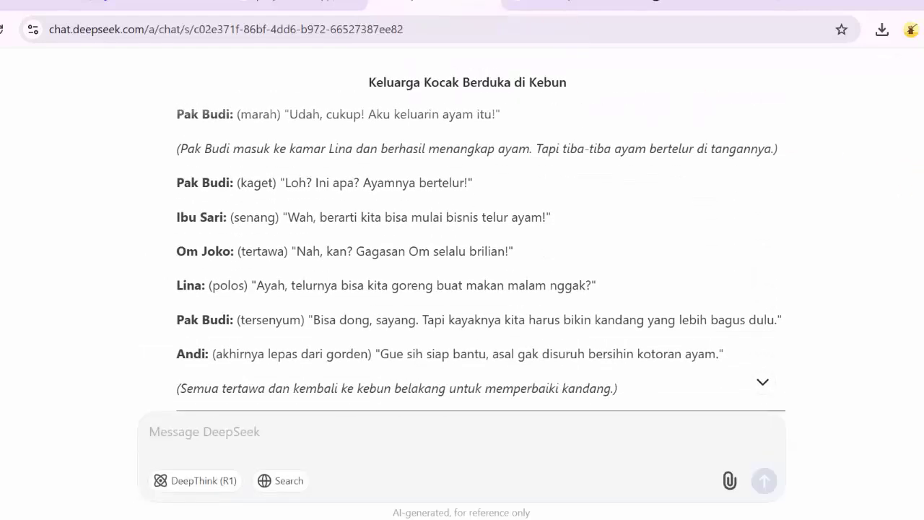
scroll(462, 246, "down", 20)
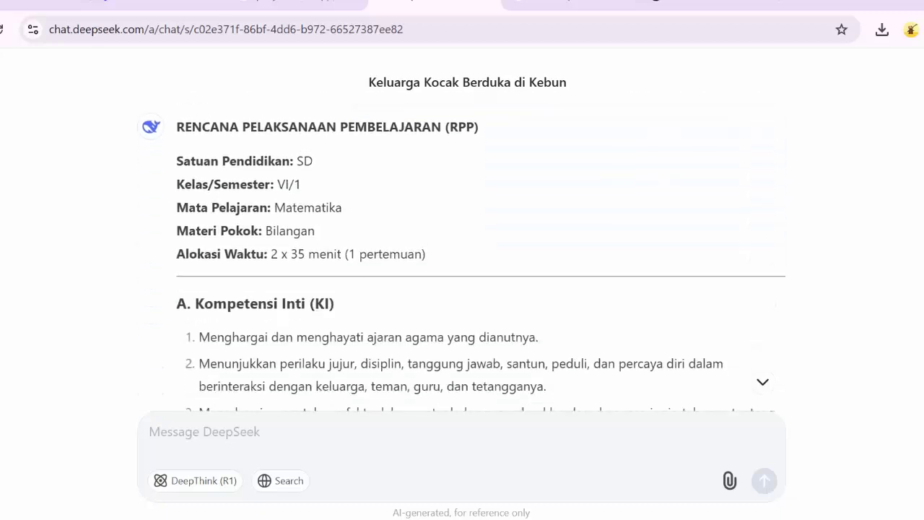
scroll(462, 245, "down", 3)
scroll(461, 246, "up", 20)
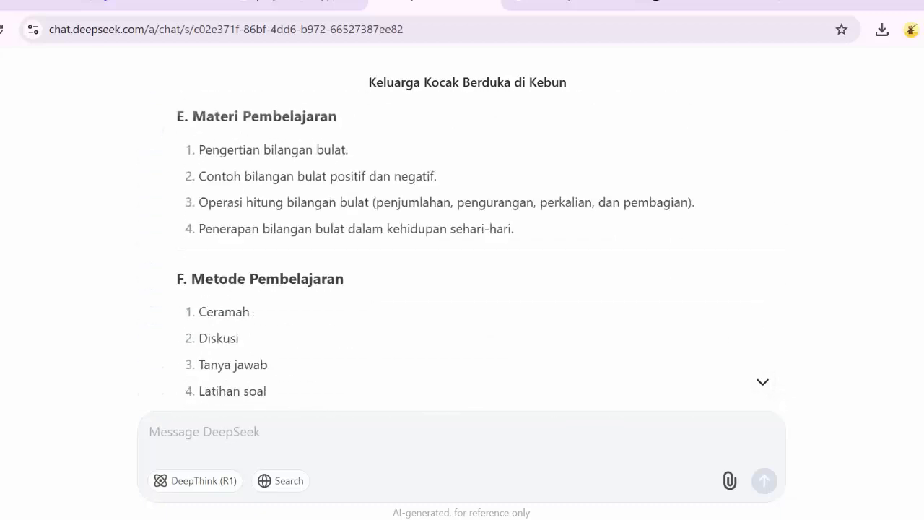
scroll(462, 246, "down", 20)
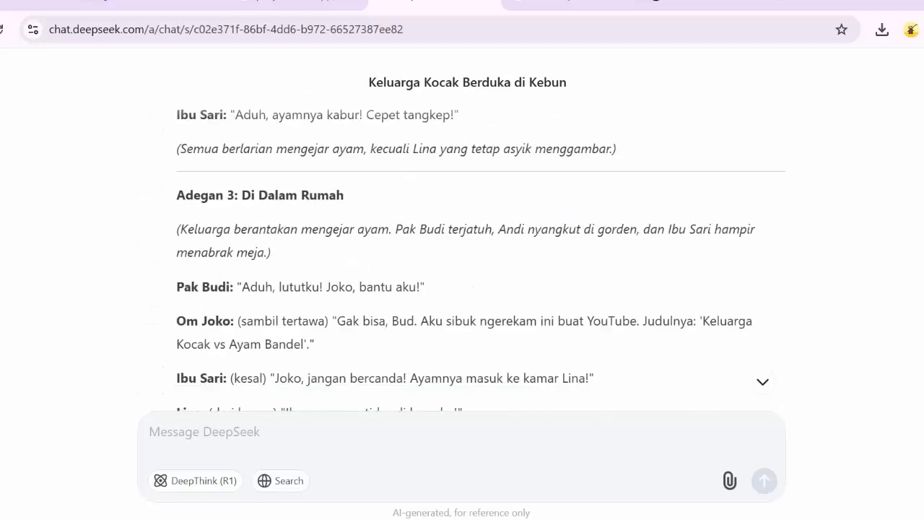
scroll(462, 246, "down", 4)
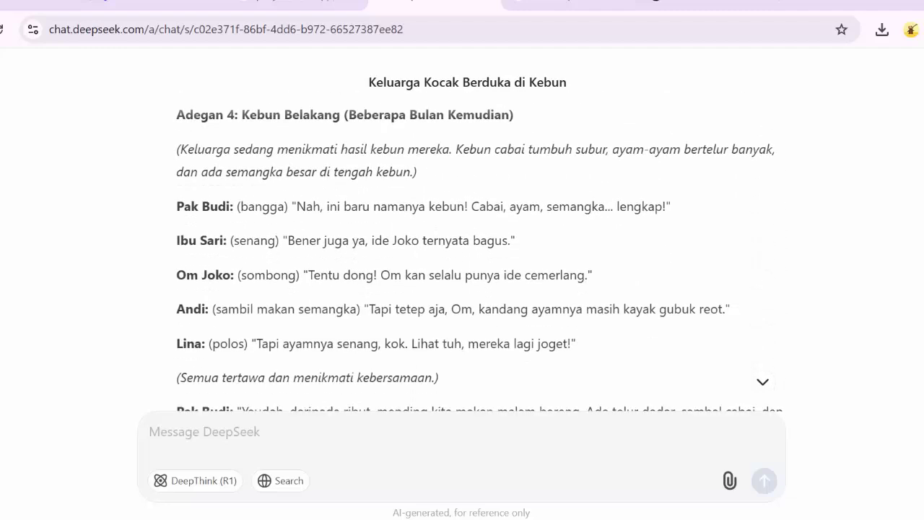
Switch to the Calon Guru YouTube channel and browse its latest videos.
left_click(523, 10)
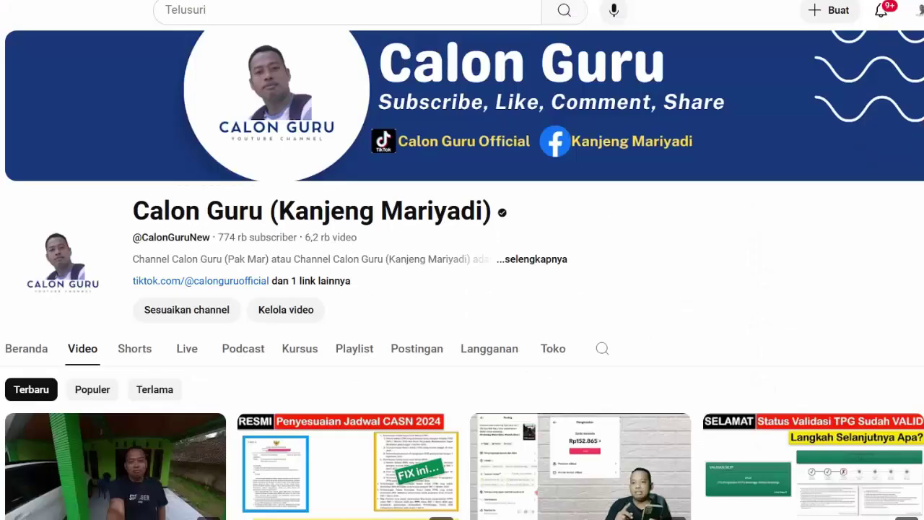
scroll(462, 274, "down", 4)
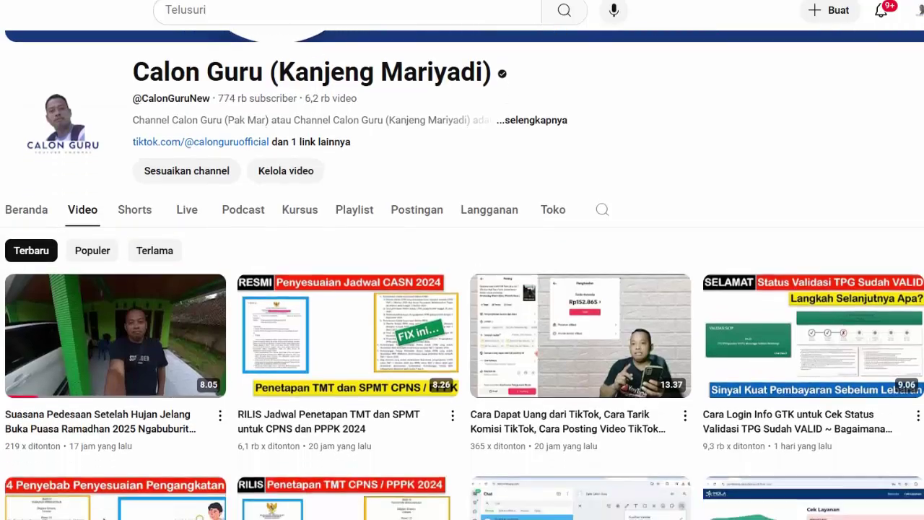
scroll(462, 289, "down", 3)
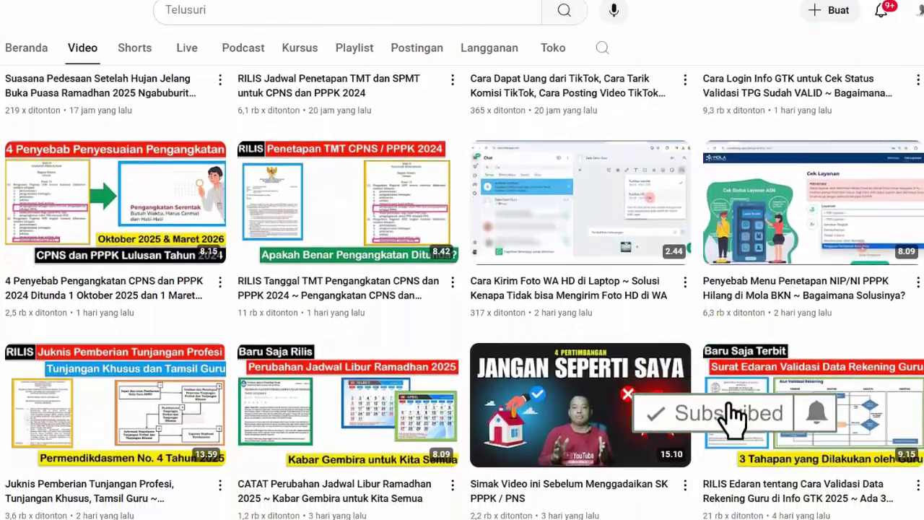
scroll(462, 289, "down", 2)
scroll(461, 288, "down", 3)
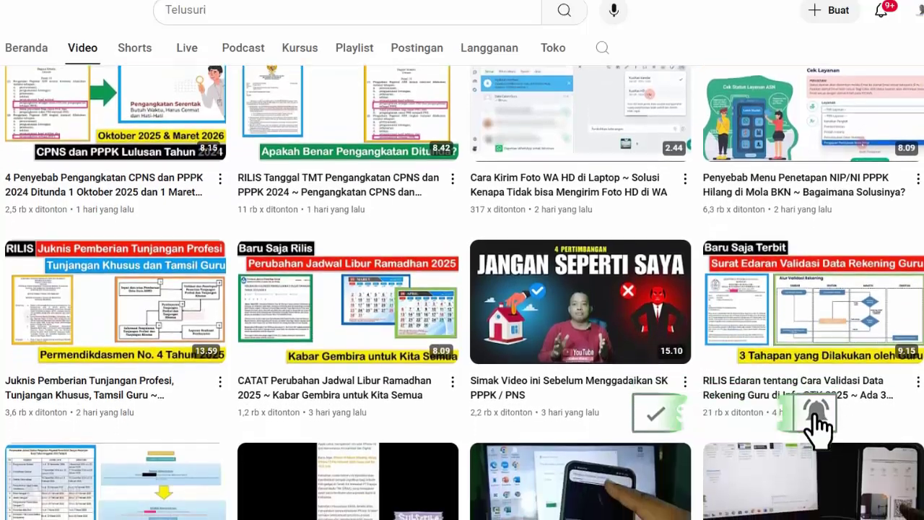
scroll(461, 288, "up", 10)
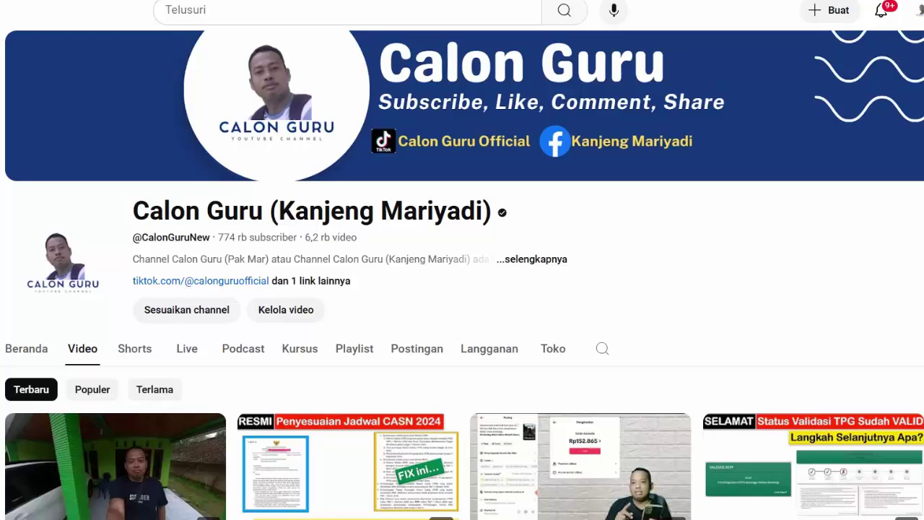
Search Google for "deepseek" from a new browser page.
left_click(488, 4)
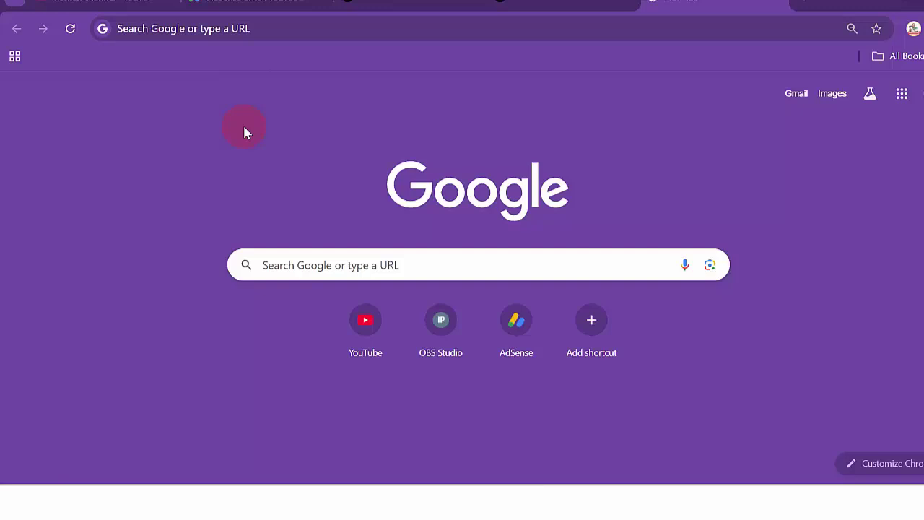
left_click(254, 28)
type("dee")
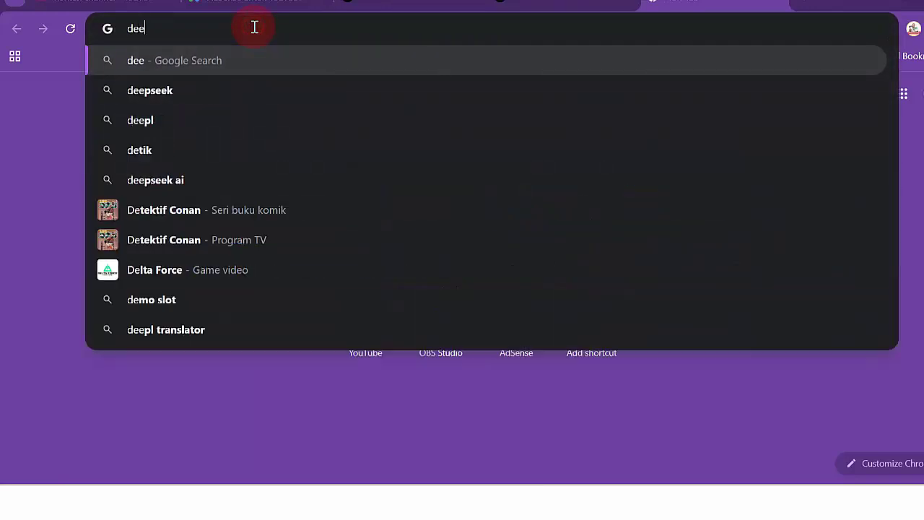
type("pseek")
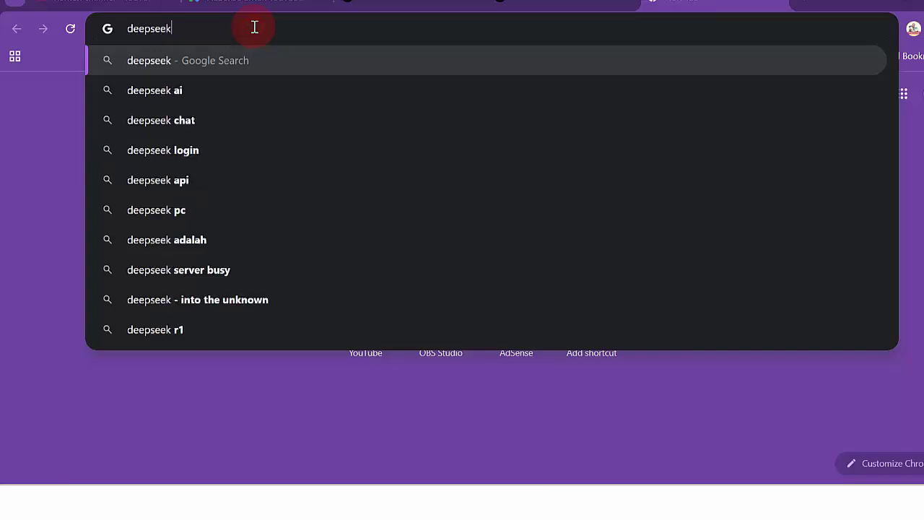
key("Return")
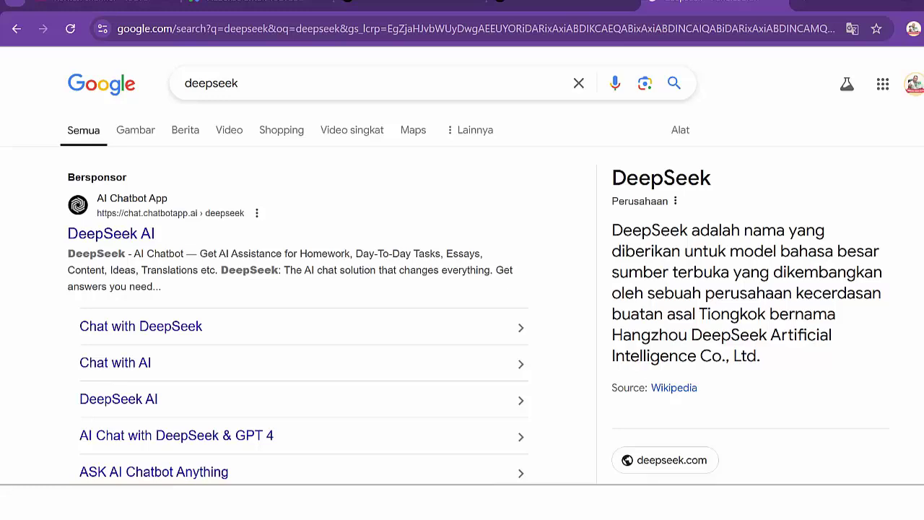
scroll(462, 263, "down", 1)
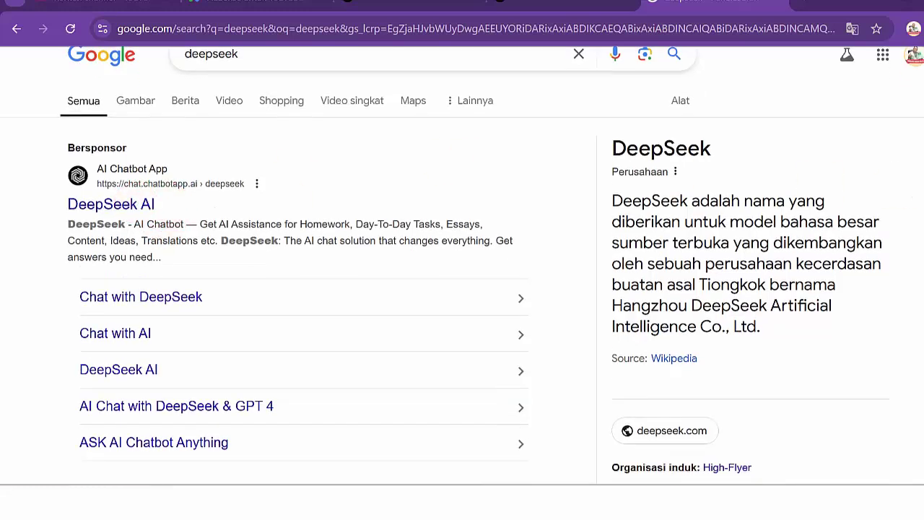
scroll(462, 265, "down", 3)
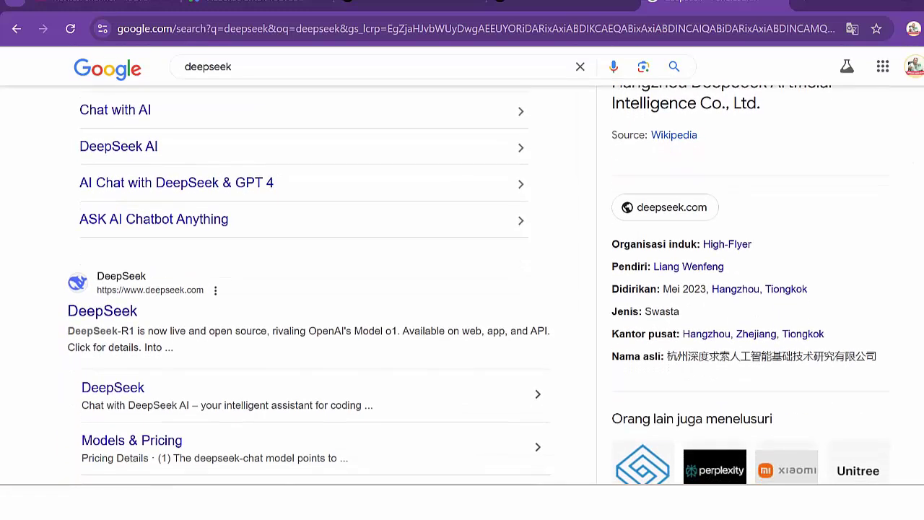
scroll(462, 289, "up", 2)
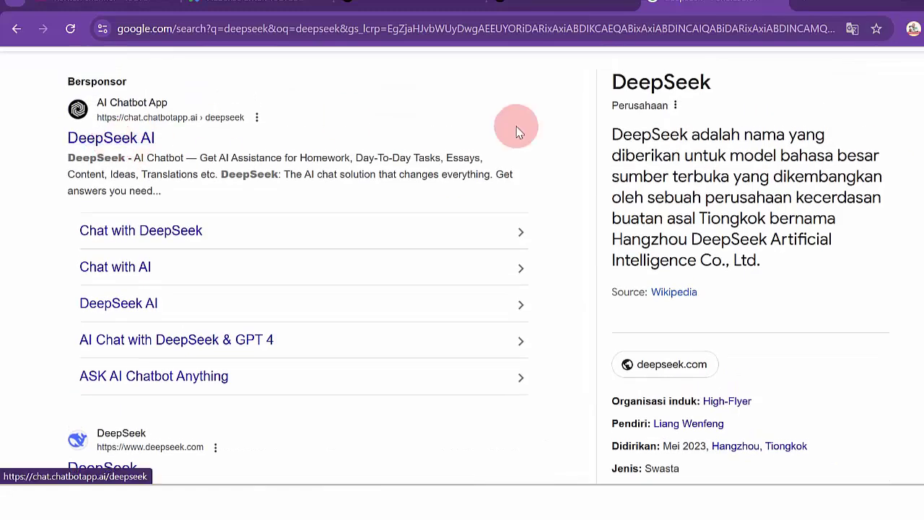
scroll(390, 310, "down", 2)
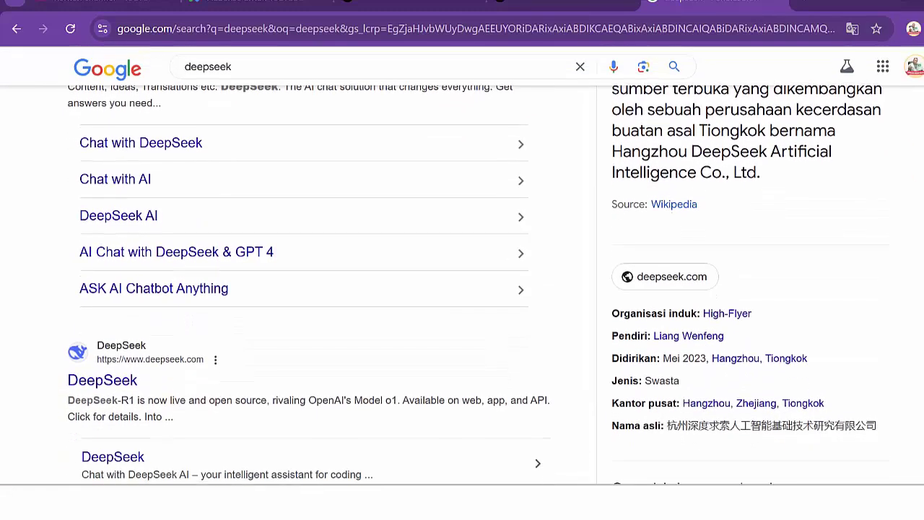
left_click(106, 374)
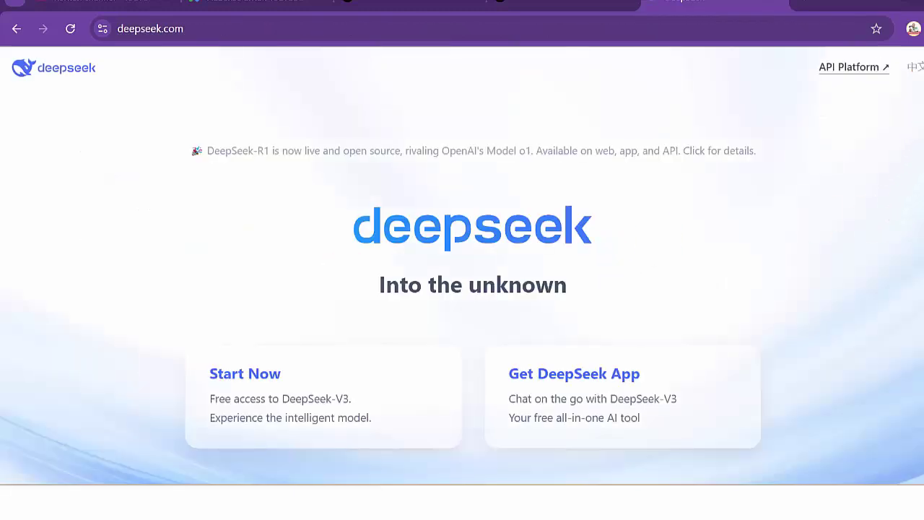
Look over the DeepSeek homepage and start the free web access to DeepSeek-V3.
scroll(461, 264, "down", 3)
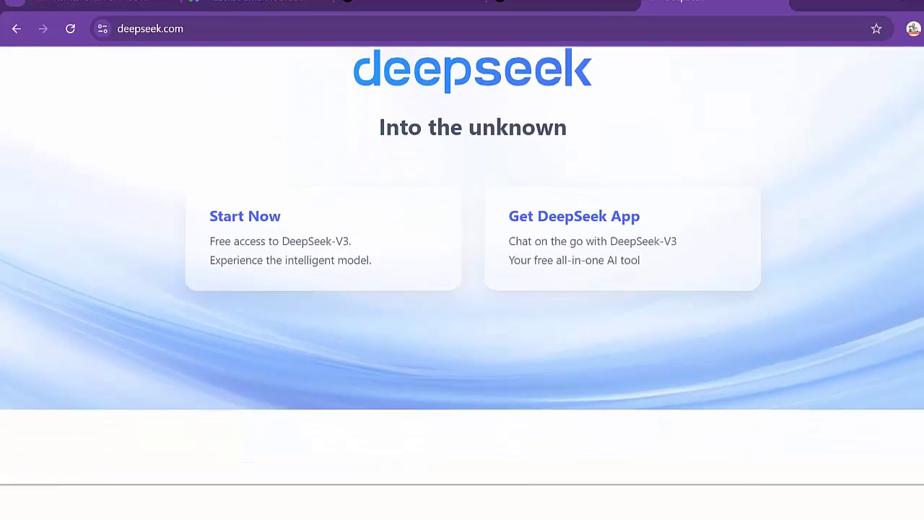
scroll(462, 264, "up", 3)
mouse_move(544, 368)
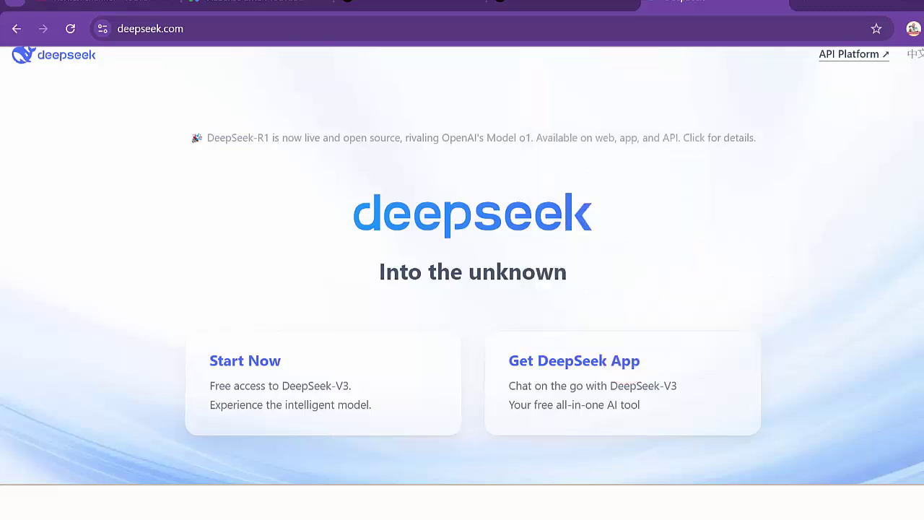
scroll(462, 264, "down", 7)
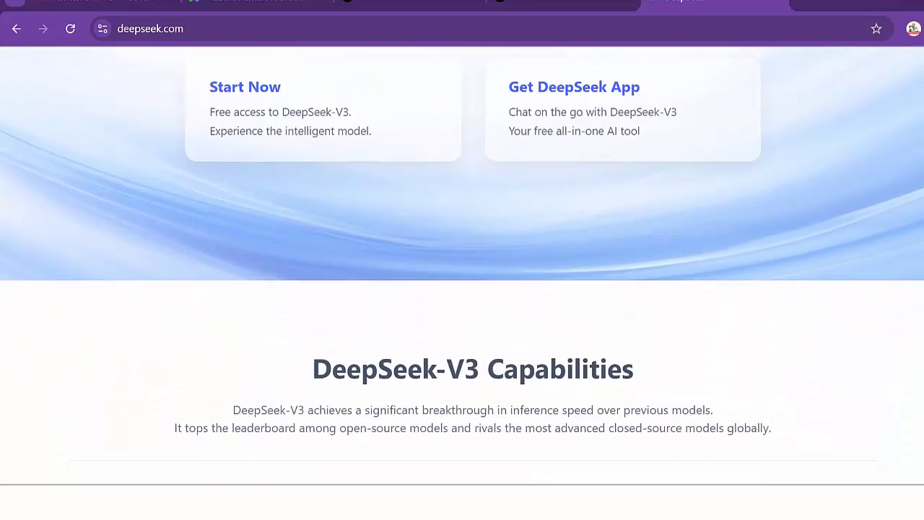
scroll(462, 264, "up", 7)
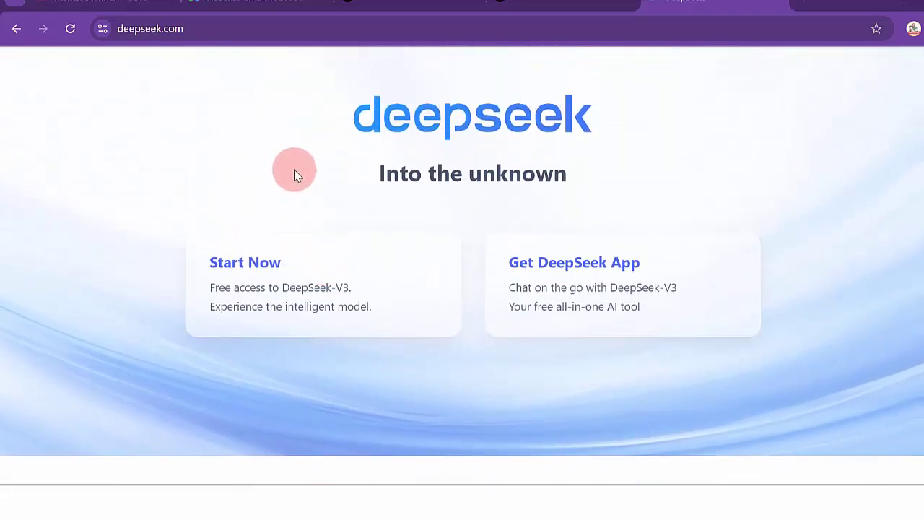
left_click(256, 265)
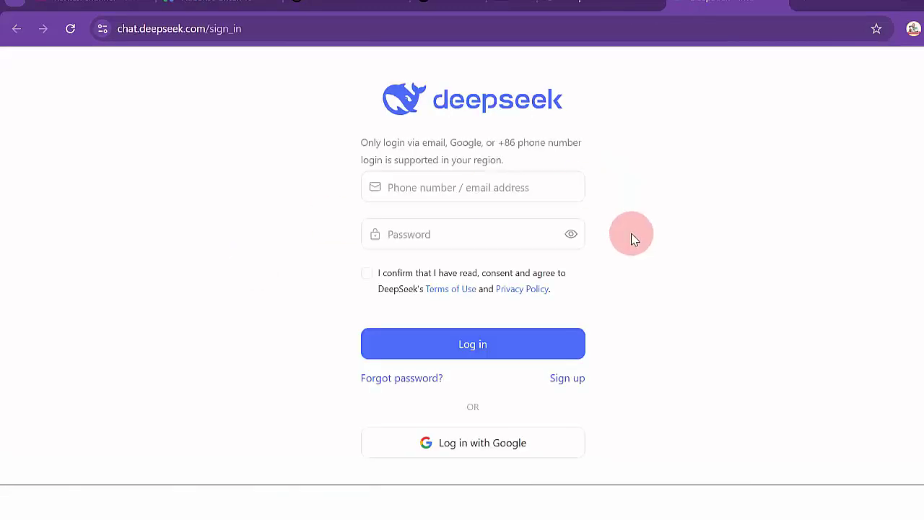
Open the DeepSeek sign-up form for a new account and look over its fields.
scroll(472, 289, "down", 1)
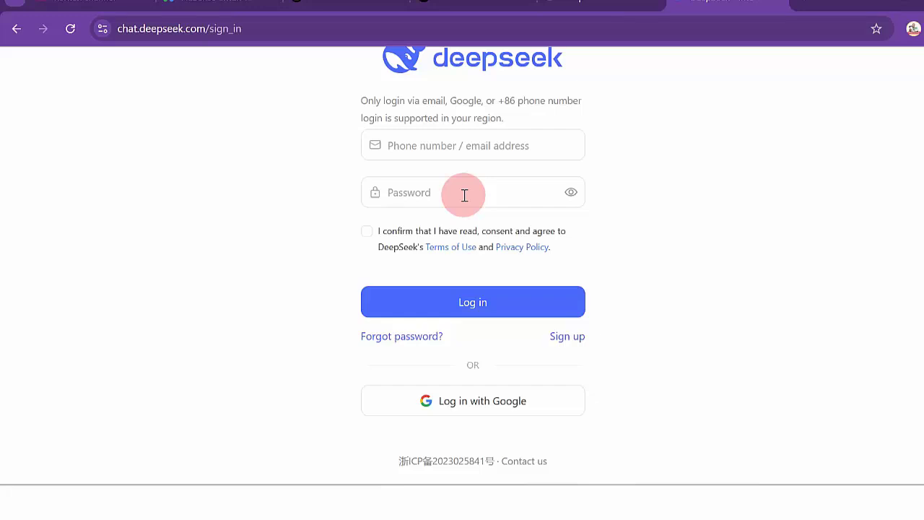
left_click(560, 338)
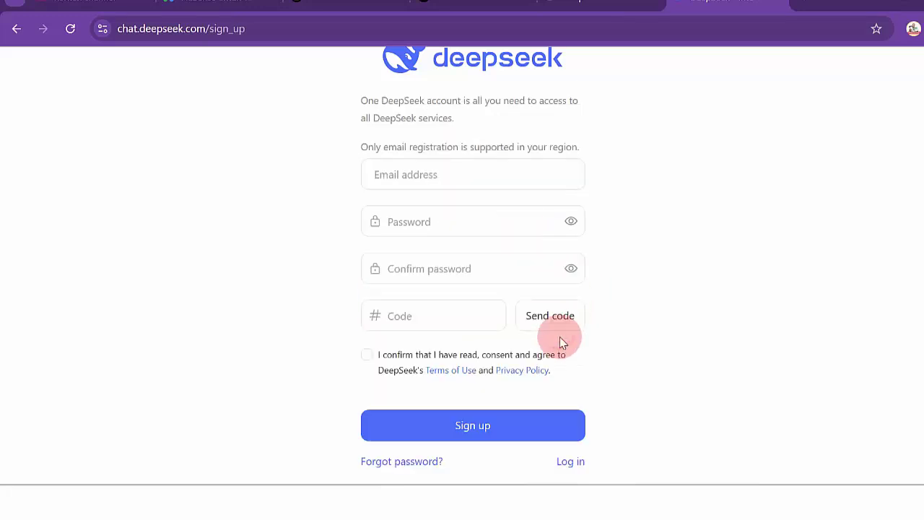
scroll(473, 256, "down", 1)
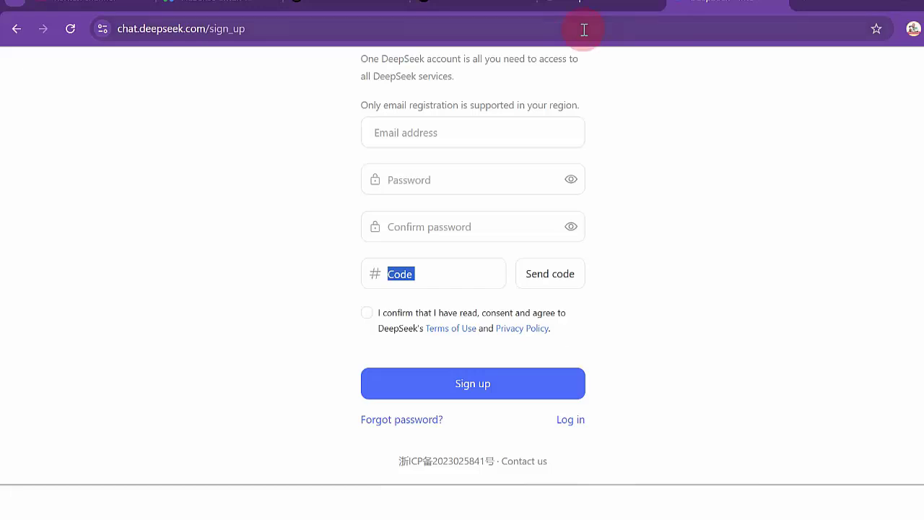
Fill in the email address for the new DeepSeek account on the sign-up form.
scroll(680, 175, "up", 2)
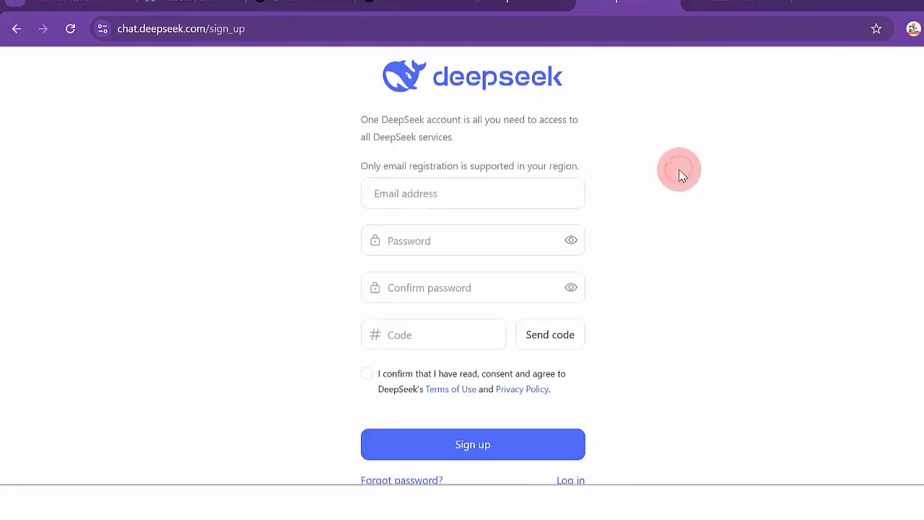
left_click(482, 190)
key("ctrl+v")
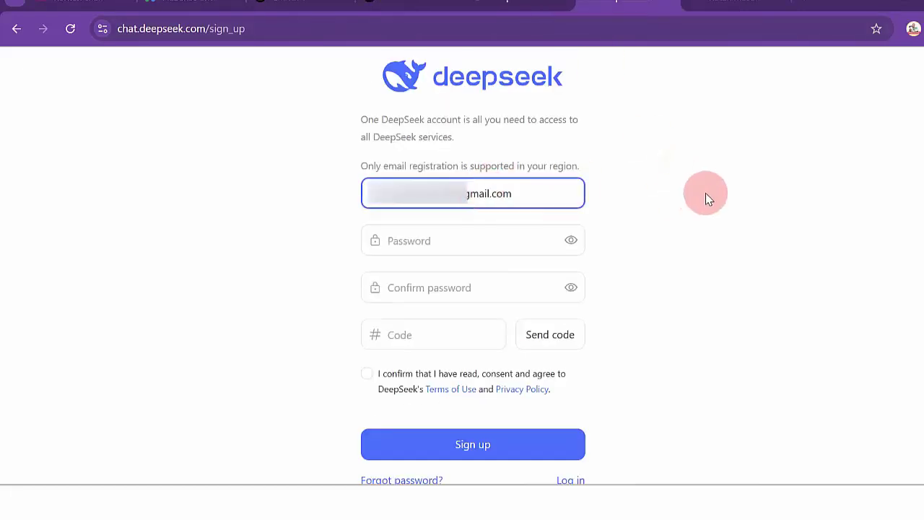
left_click(707, 198)
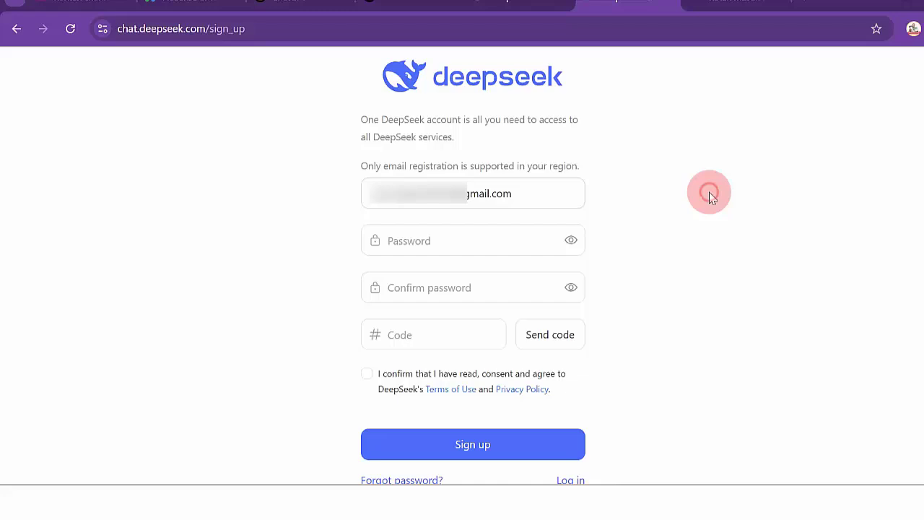
Enter the account password for the new DeepSeek account on the sign-up form.
left_click(477, 239)
type("•••")
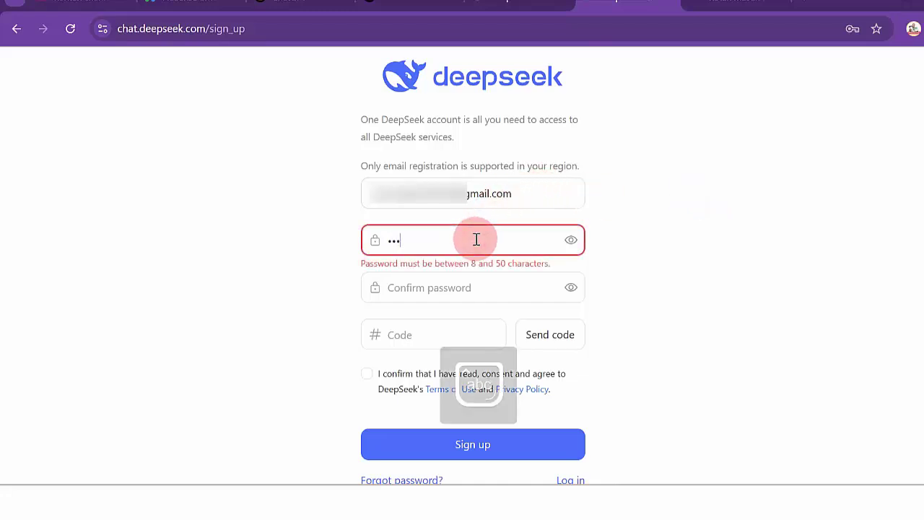
type("•••••")
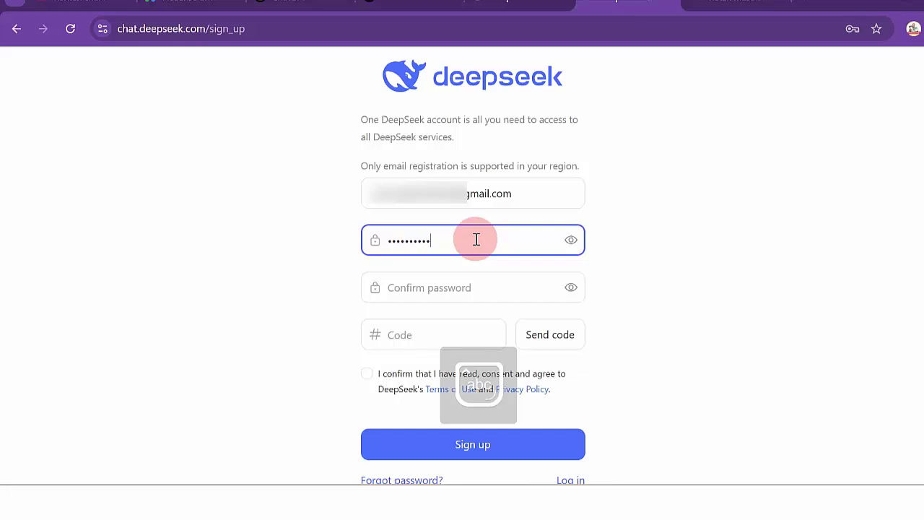
type("•")
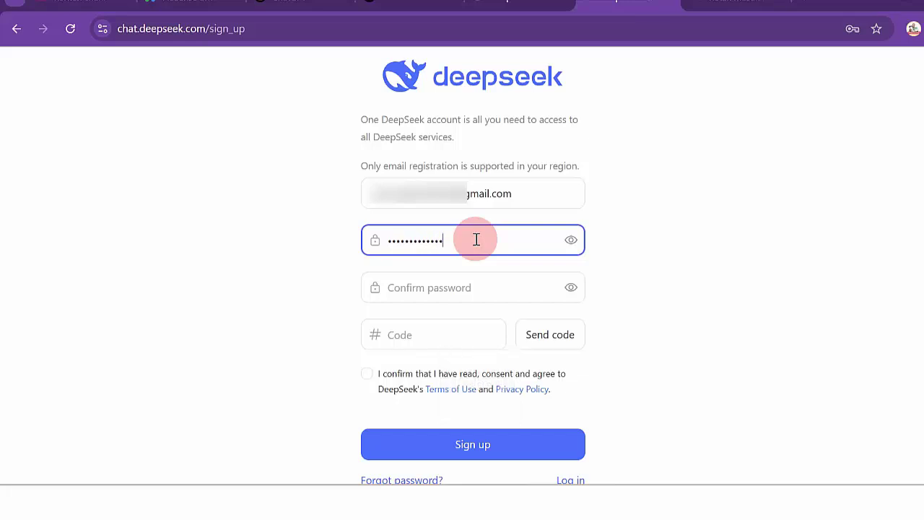
Repeat the account password in the sign-up form's confirmation field.
left_click(443, 288)
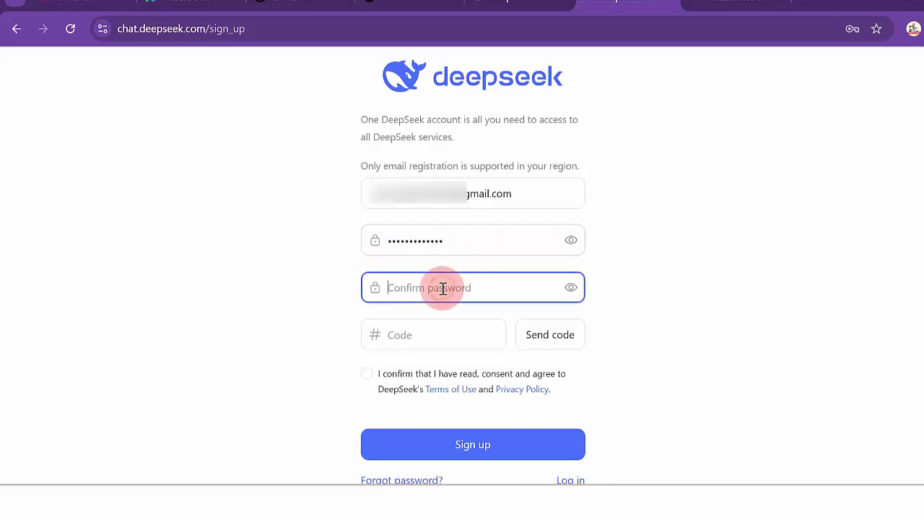
left_click(427, 239)
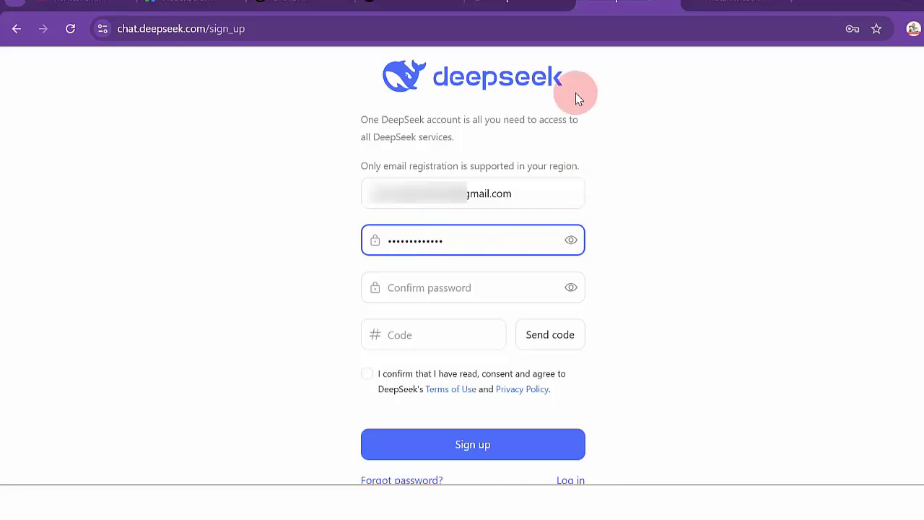
left_click(549, 1)
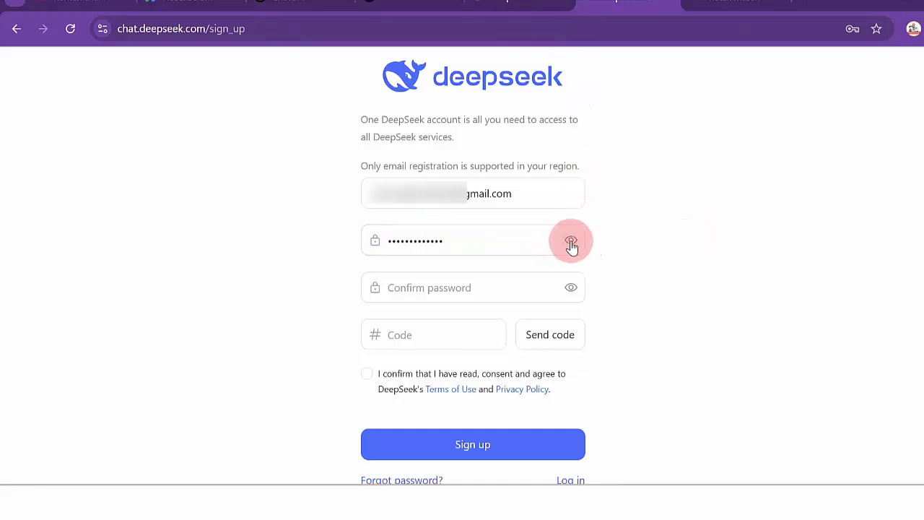
left_click(419, 283)
key("ctrl+v")
left_click(697, 329)
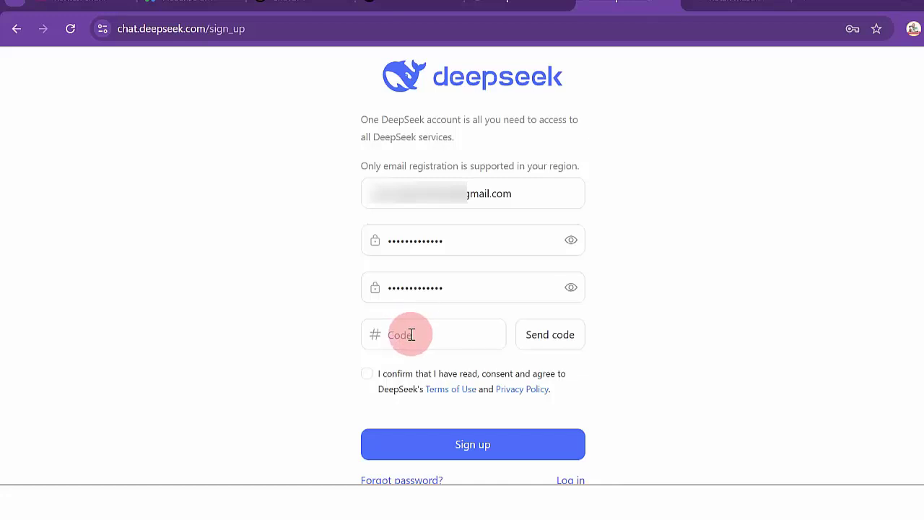
Request the email verification code and open DeepSeek's verification message in the Gmail inbox.
left_click(547, 336)
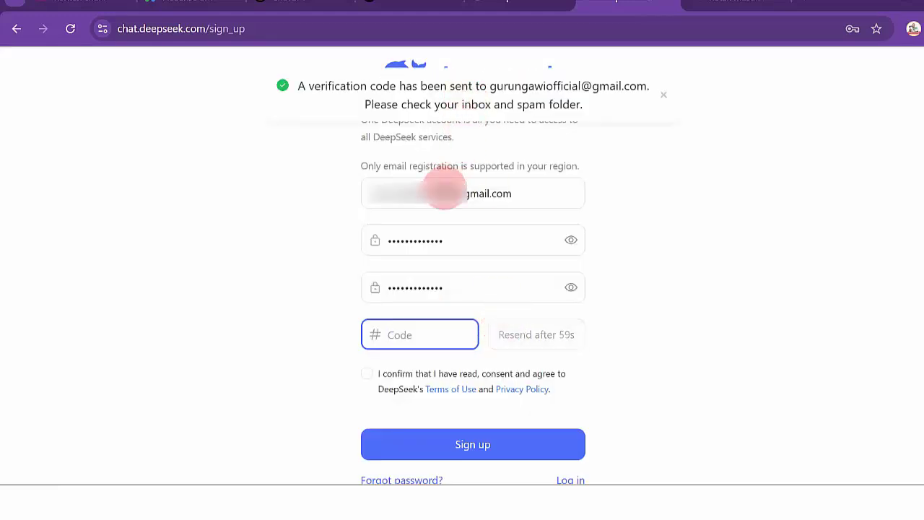
left_click(802, 3)
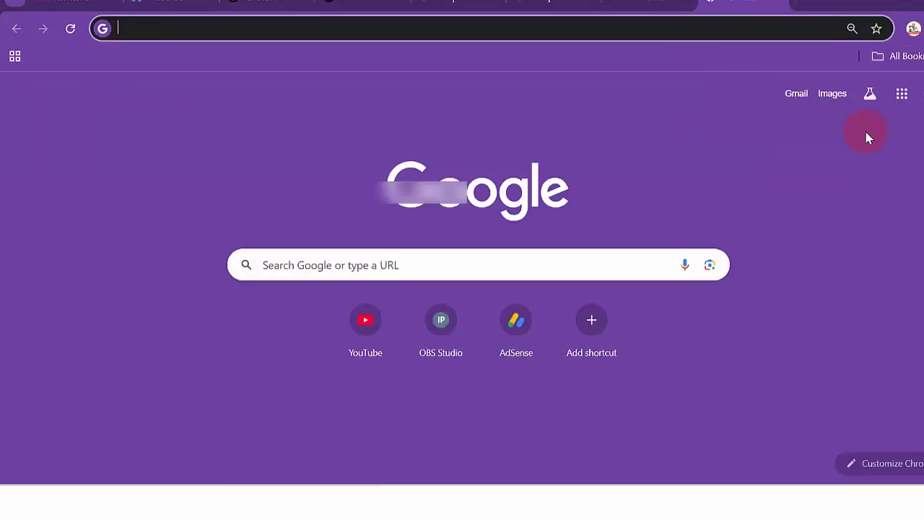
left_click(901, 100)
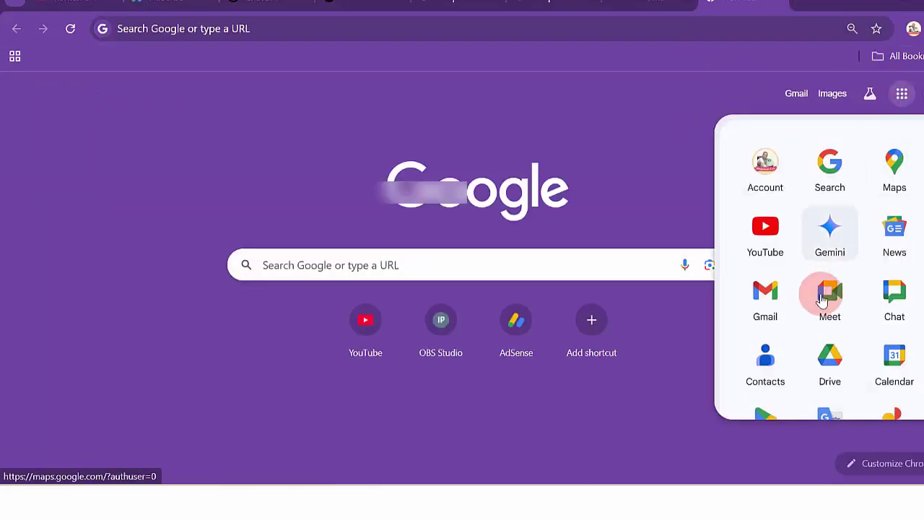
left_click(777, 310)
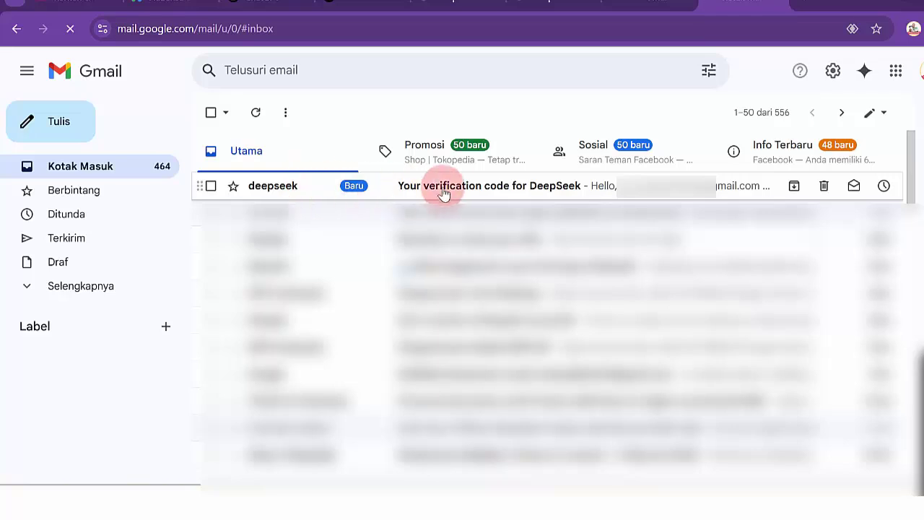
left_click(533, 191)
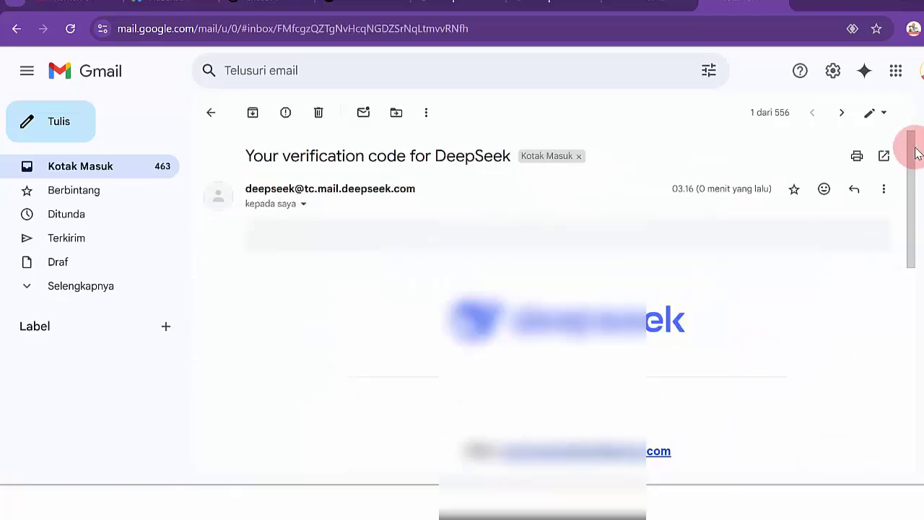
Copy the verification code from the email and enter it in the code field of the DeepSeek sign-up form.
left_click_drag(915, 152, 911, 249)
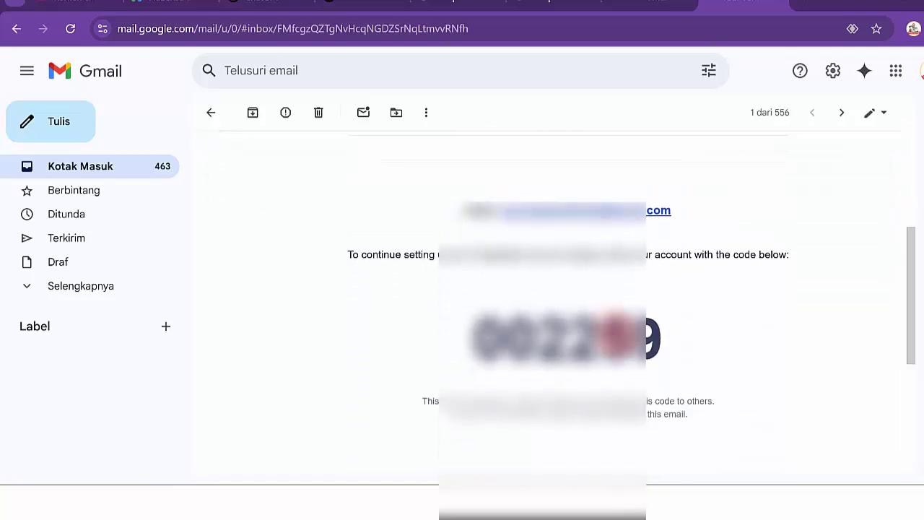
left_click_drag(480, 334, 653, 338)
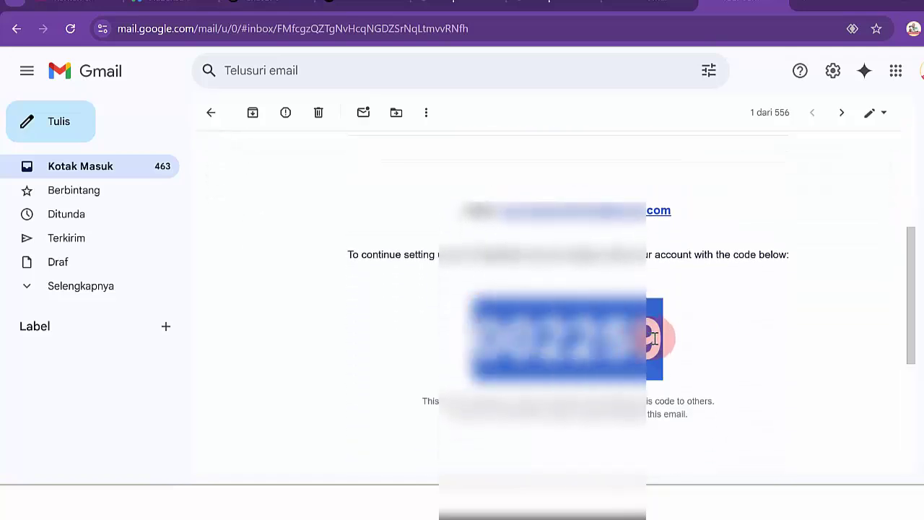
left_click(585, 11)
left_click(461, 334)
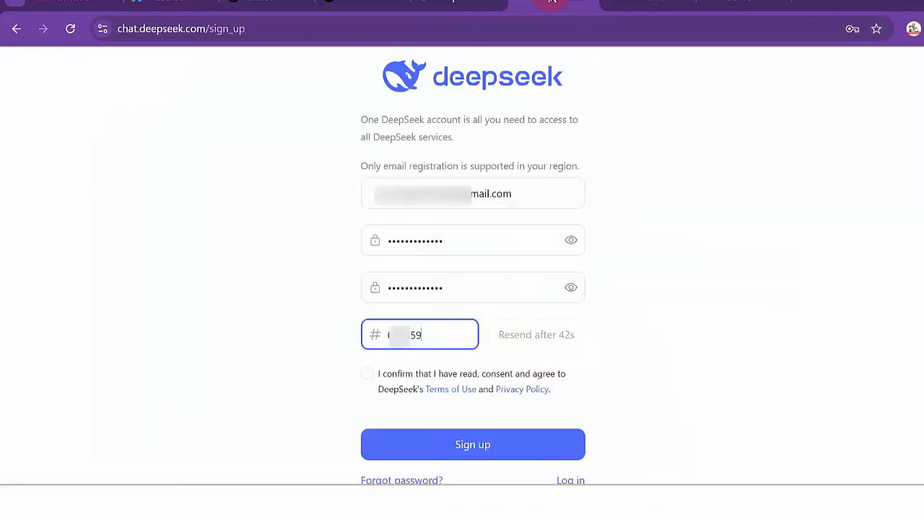
left_click(647, 266)
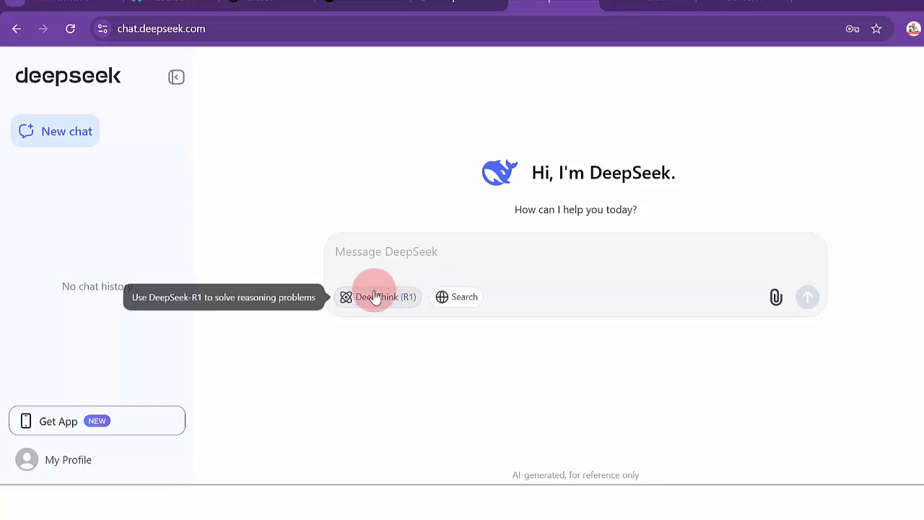
Enable Search and DeepThink (R1), and submit the prompt "buatkan naskah drama komedi dengan pemain 10 orang dengan durasi 10 menit".
left_click(459, 301)
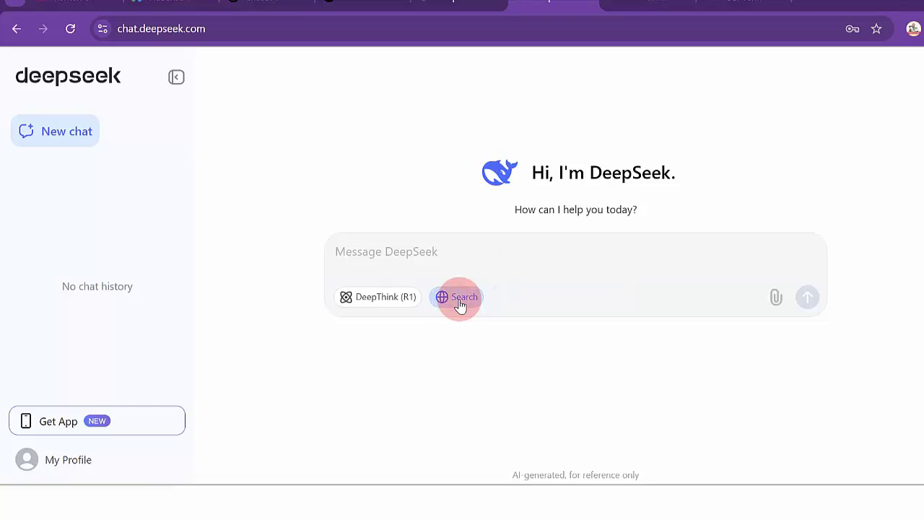
left_click(396, 303)
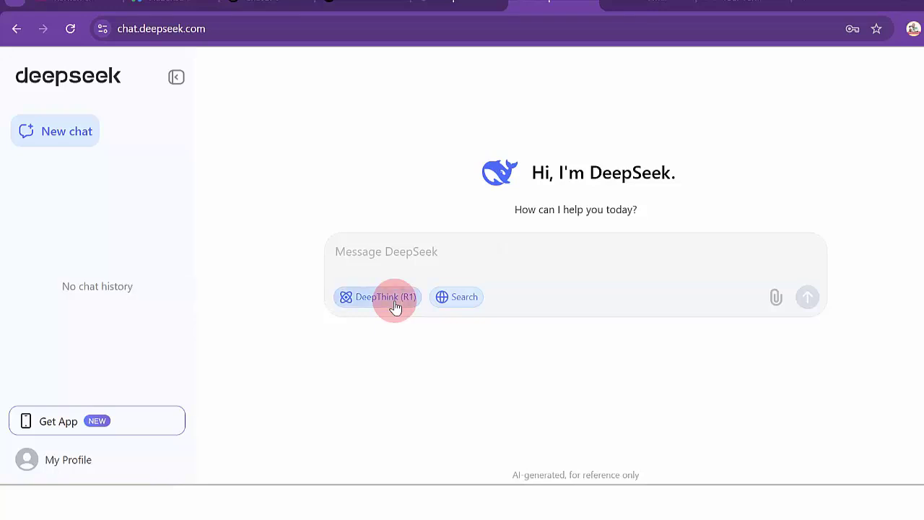
left_click(390, 255)
type("bu")
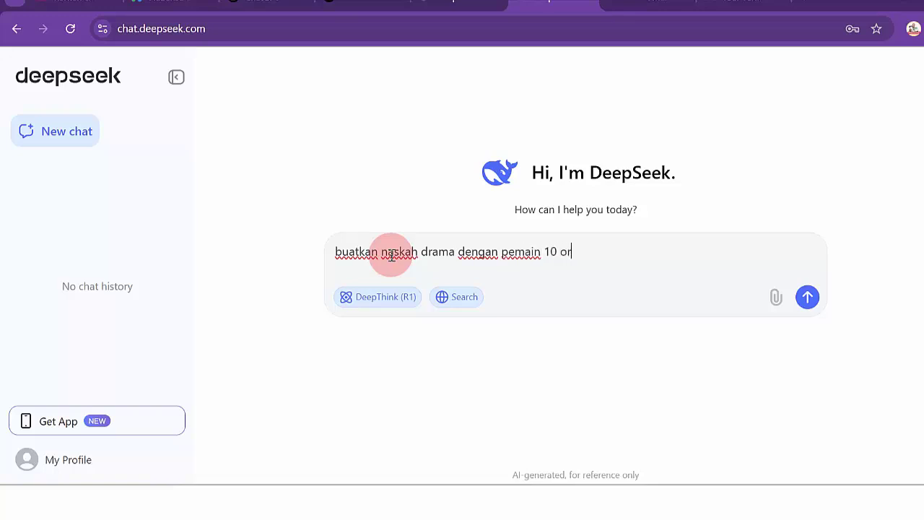
left_click(457, 251)
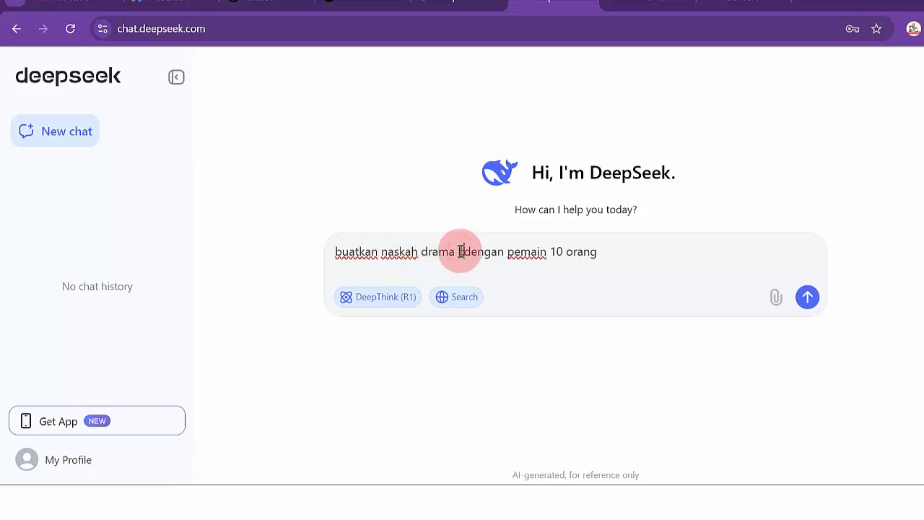
type("komedi")
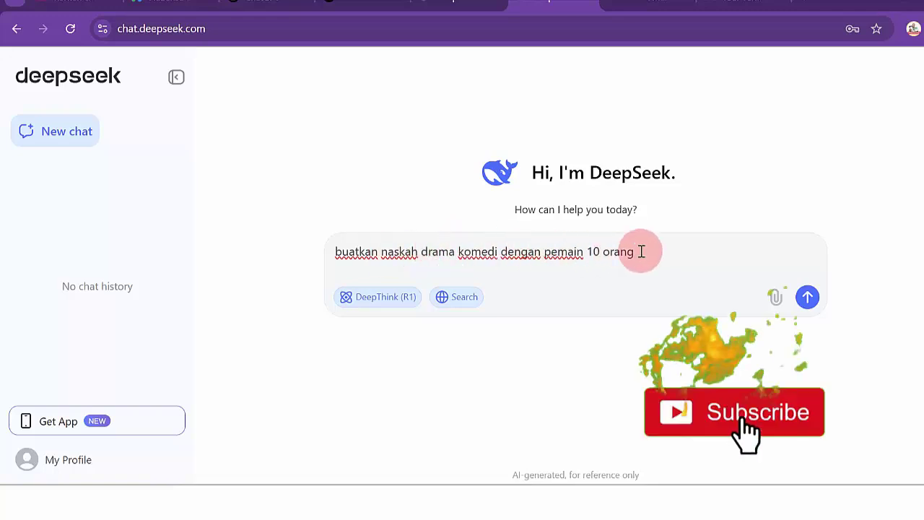
left_click(650, 252)
type("dengan")
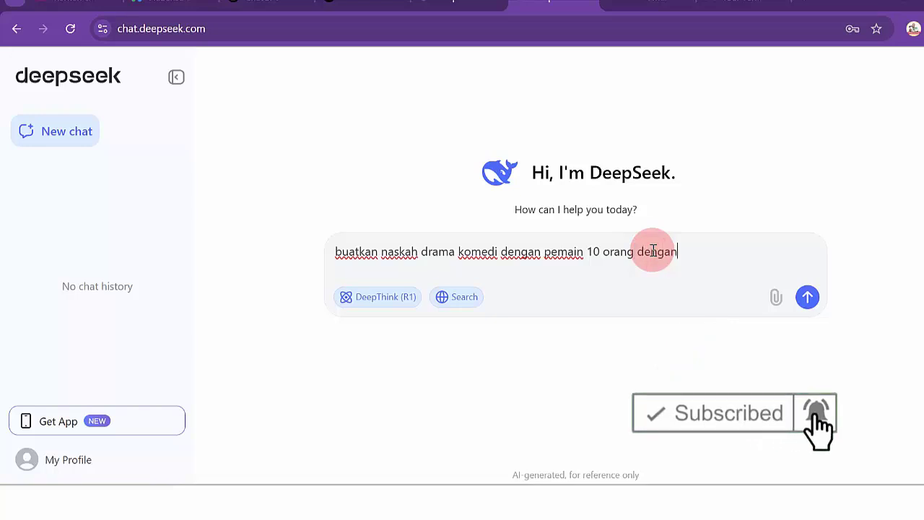
type(" durasi 10 menit")
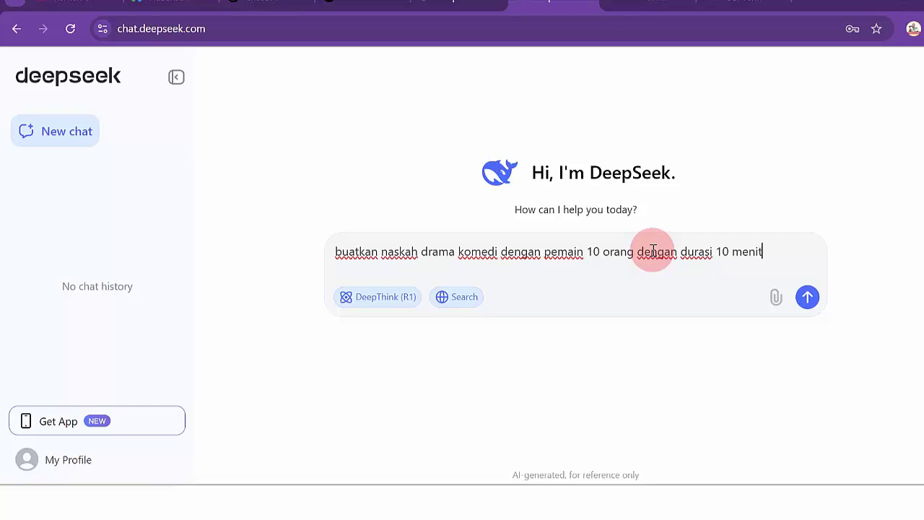
key("Return")
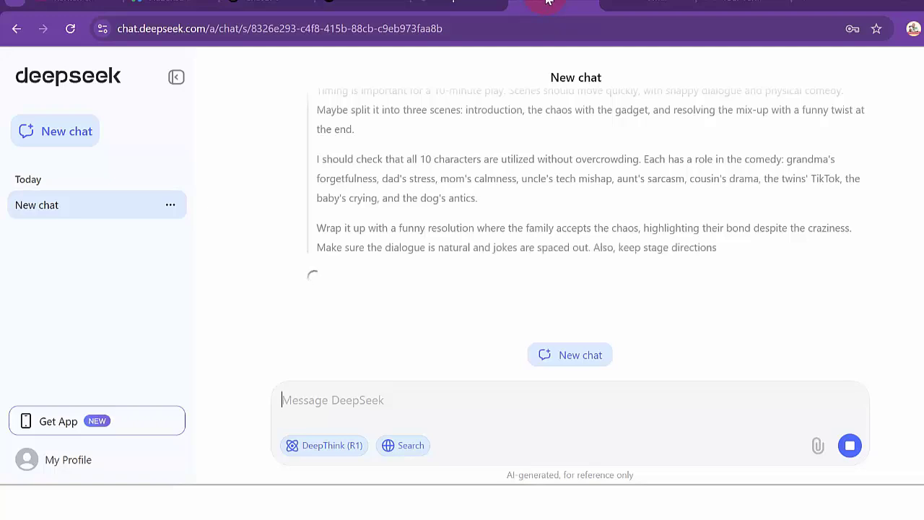
Examine DeepSeek's reasoning and the generated script's title, genre, duration, number of players and character list.
scroll(512, 185, "up", 15)
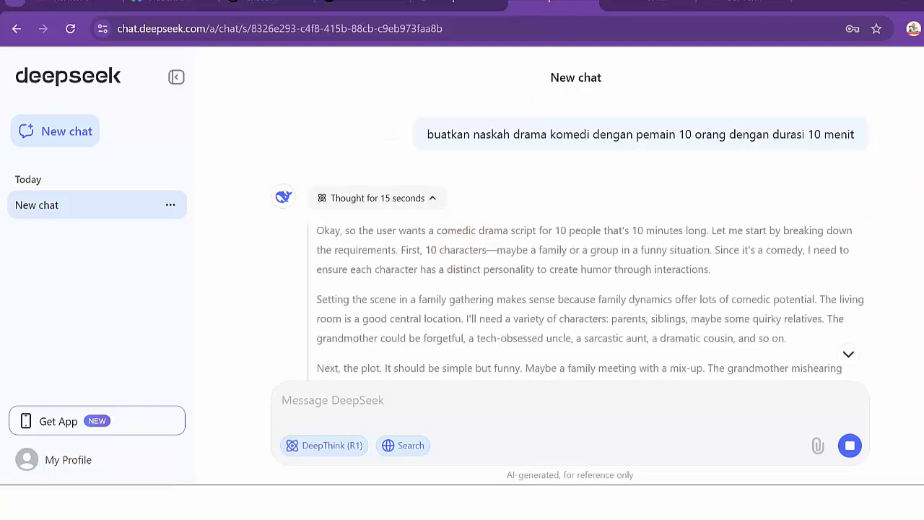
scroll(571, 238, "down", 3)
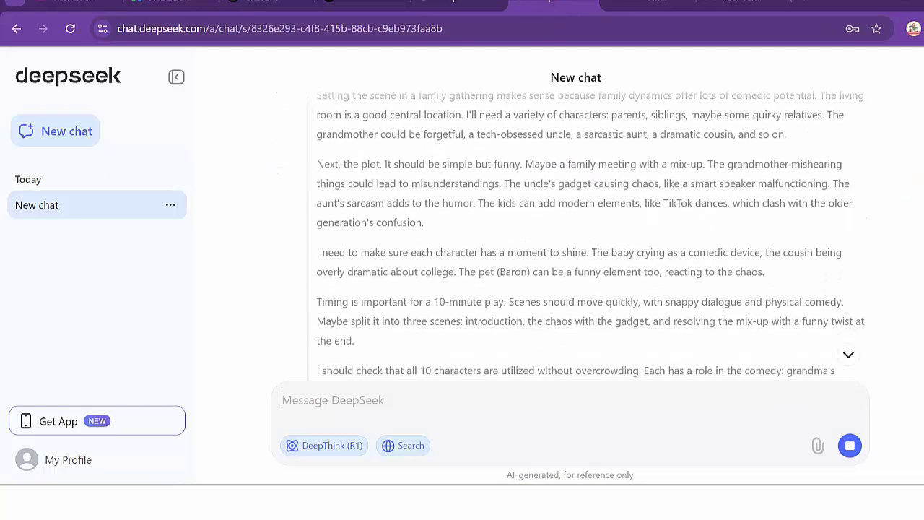
scroll(570, 238, "down", 3)
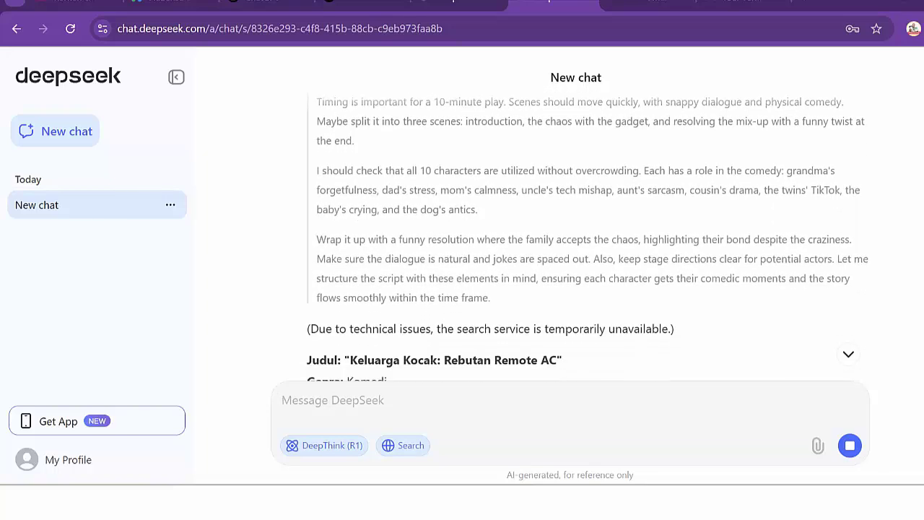
scroll(570, 238, "down", 4)
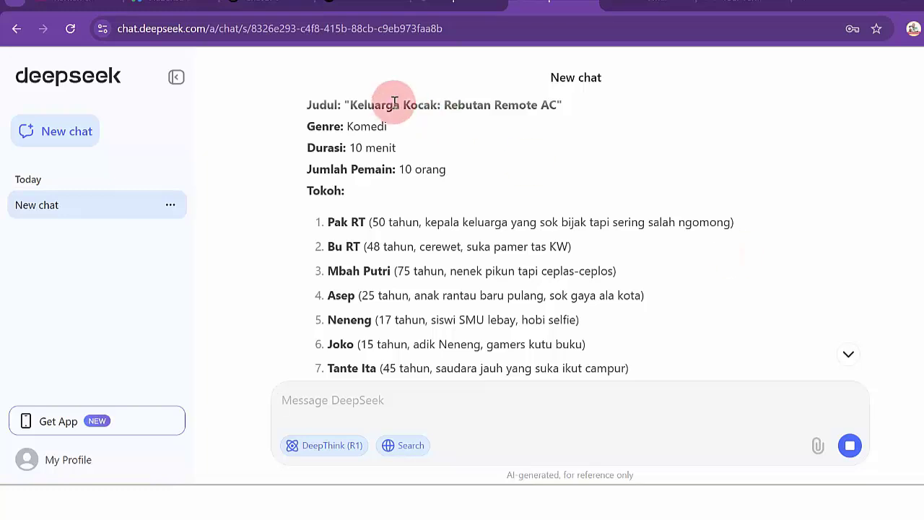
left_click_drag(364, 105, 525, 106)
left_click(412, 124)
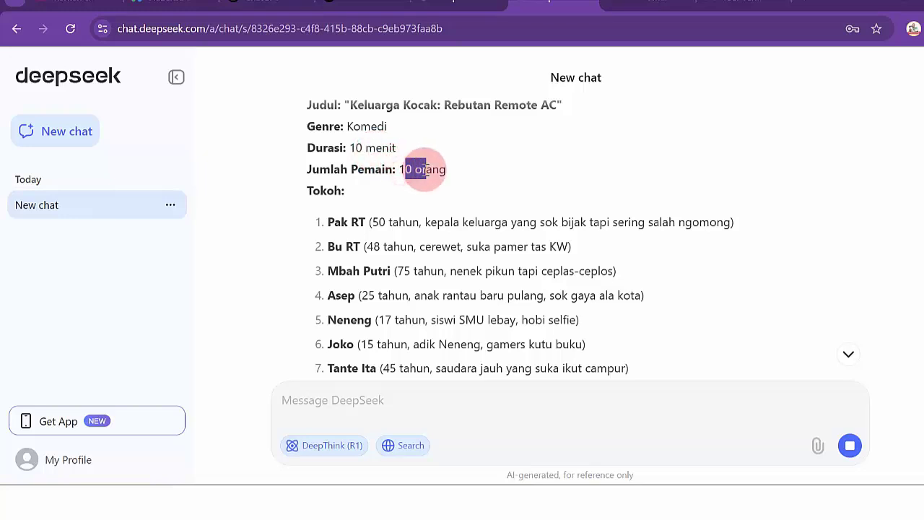
left_click_drag(352, 226, 448, 289)
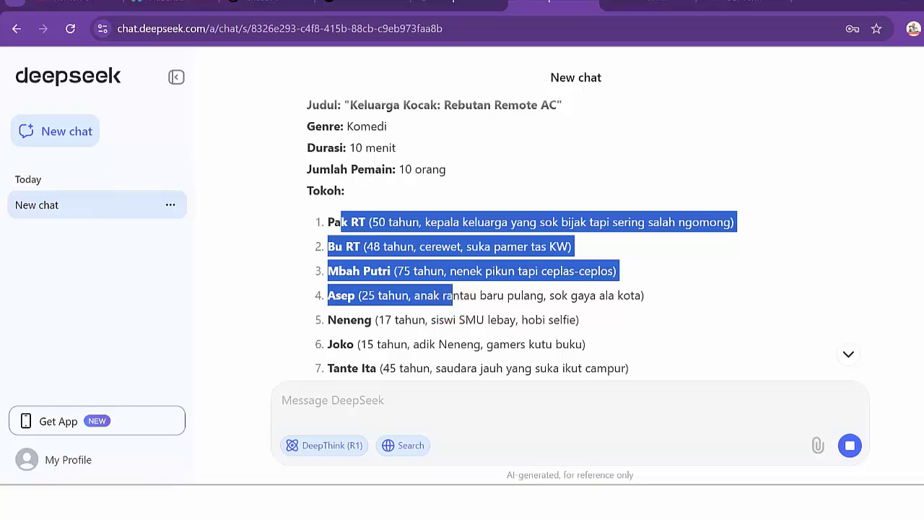
Read through the scenes and dialogue of the generated comedy script down to its closing notes.
scroll(587, 235, "down", 7)
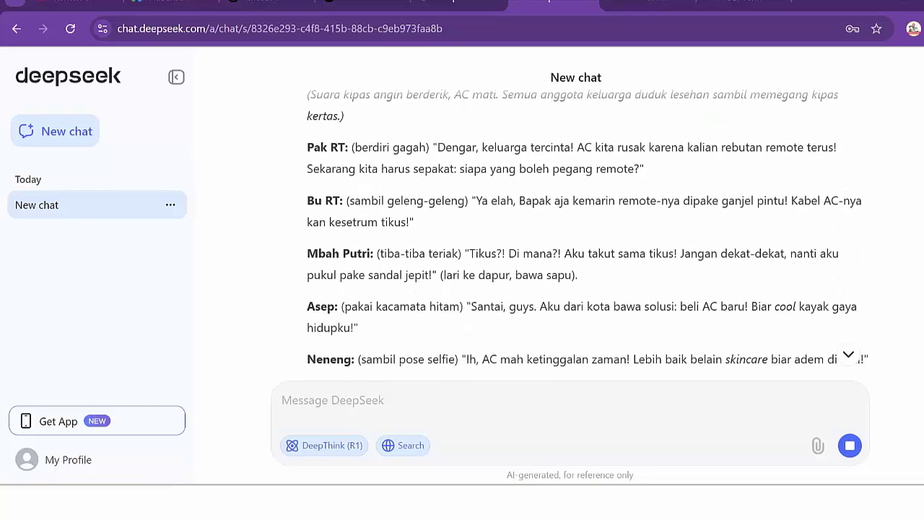
scroll(588, 235, "up", 3)
scroll(587, 234, "down", 1)
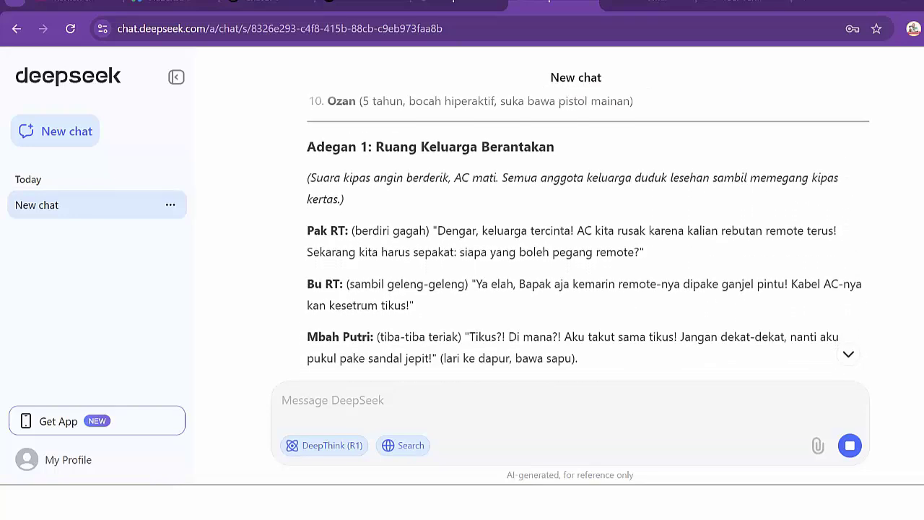
scroll(587, 234, "down", 4)
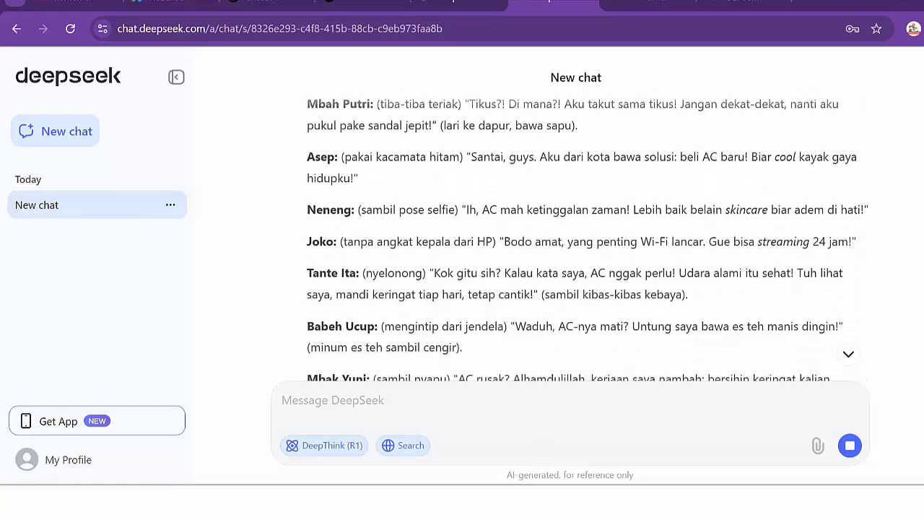
scroll(588, 235, "down", 13)
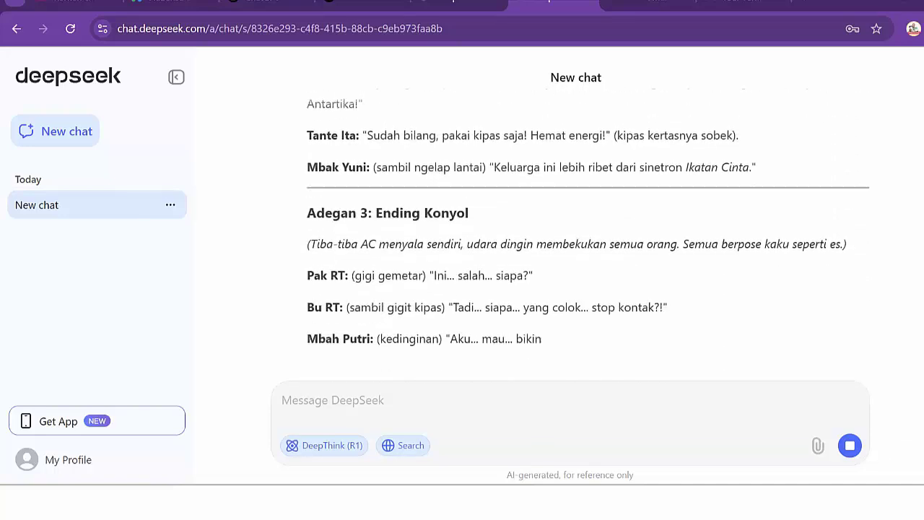
scroll(586, 311, "down", 2)
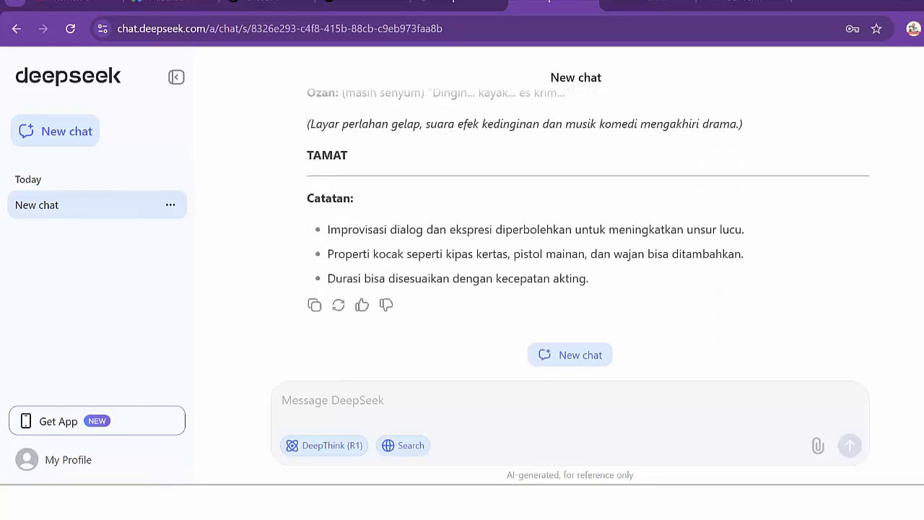
Review the generated comedy script again, from the ten-character list through all three scenes to the closing notes.
scroll(578, 238, "up", 3)
left_click_drag(341, 96, 453, 170)
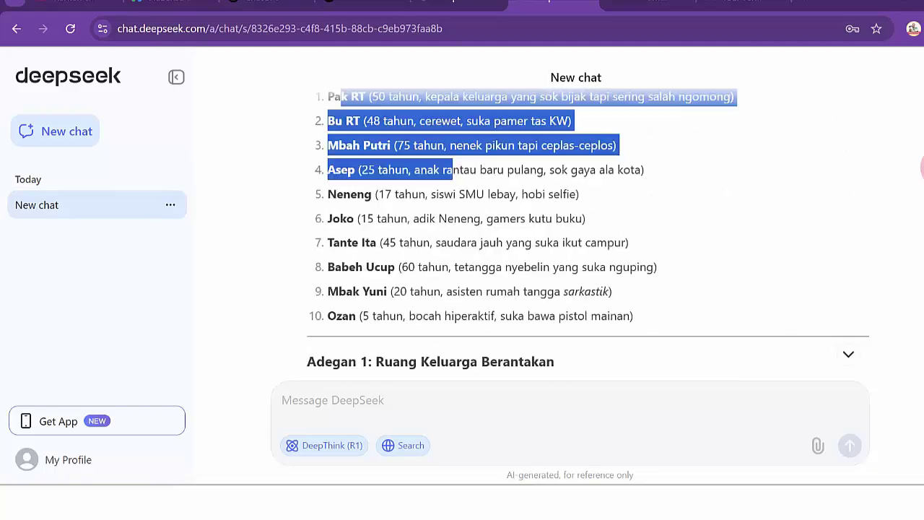
mouse_move(923, 168)
left_mouse_down()
mouse_move(923, 136)
mouse_move(923, 171)
left_mouse_up()
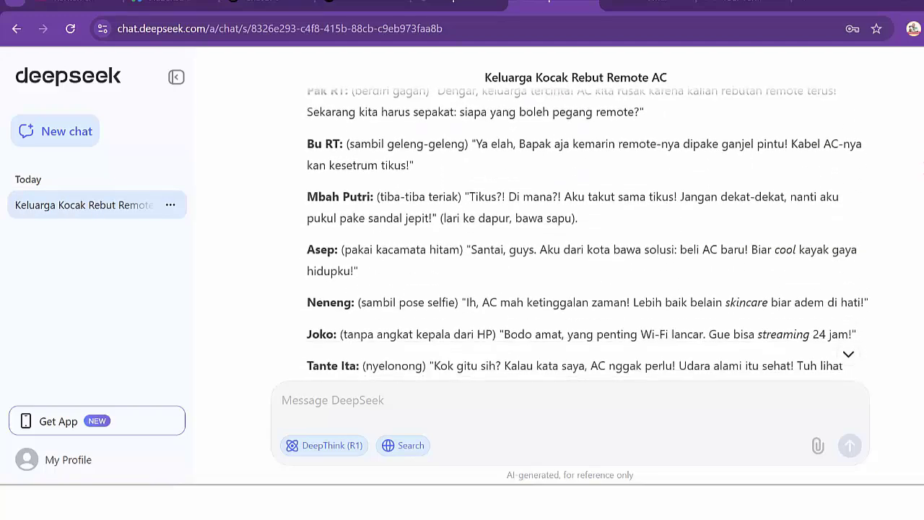
scroll(577, 238, "down", 5)
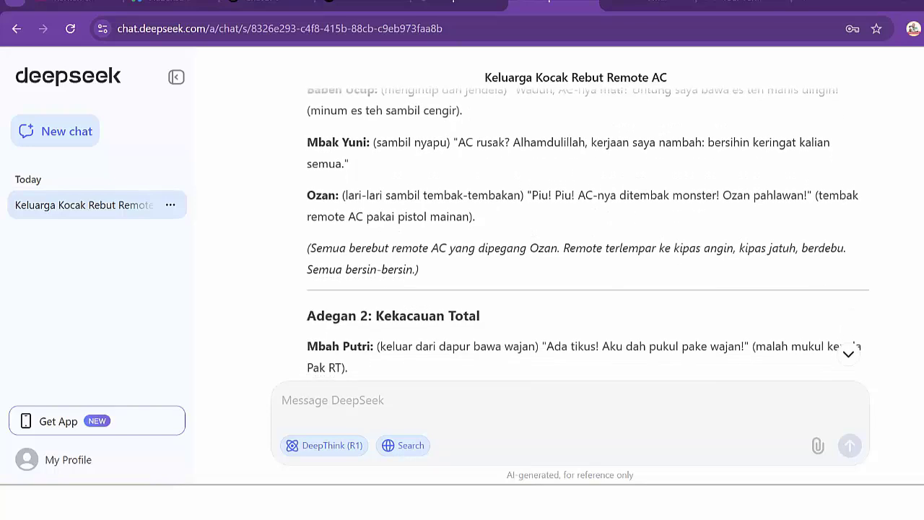
scroll(589, 234, "down", 7)
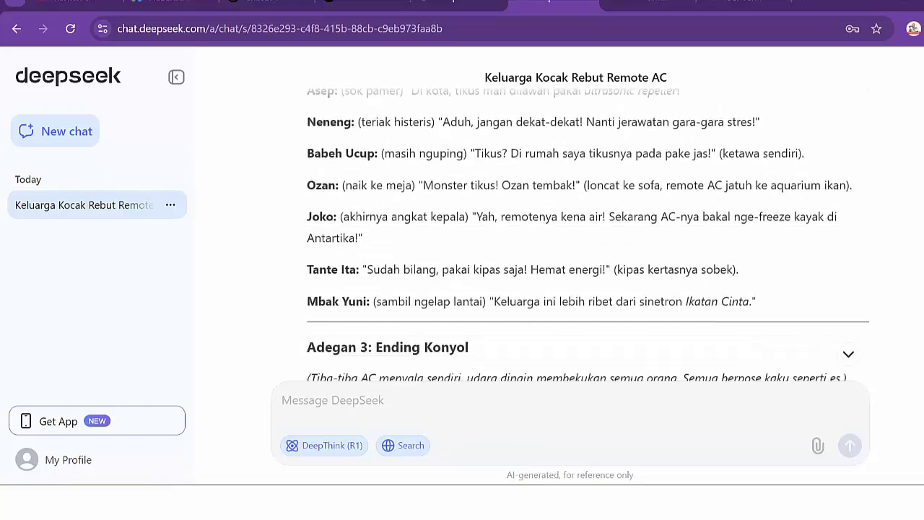
scroll(588, 231, "down", 4)
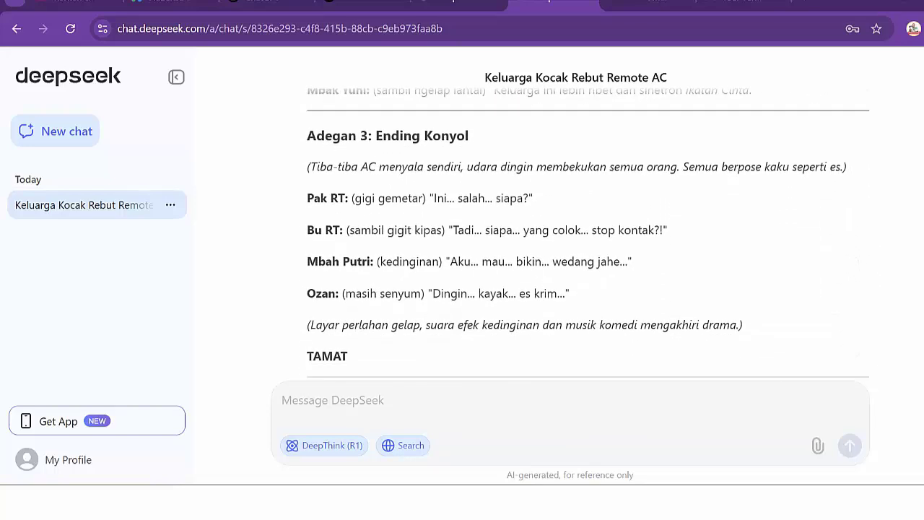
scroll(588, 233, "down", 4)
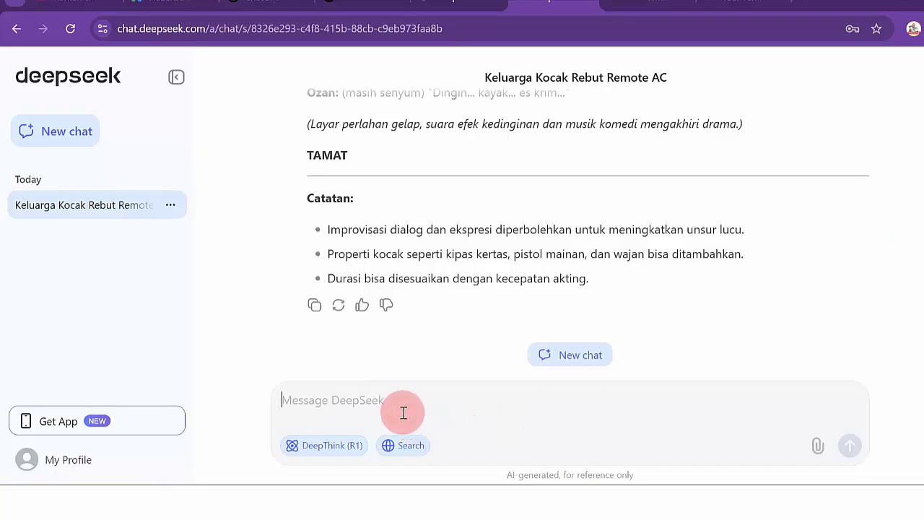
Submit the prompt "buatkan modul ajar ipas kelas 6 materi tata surya" in the same chat.
type("bu")
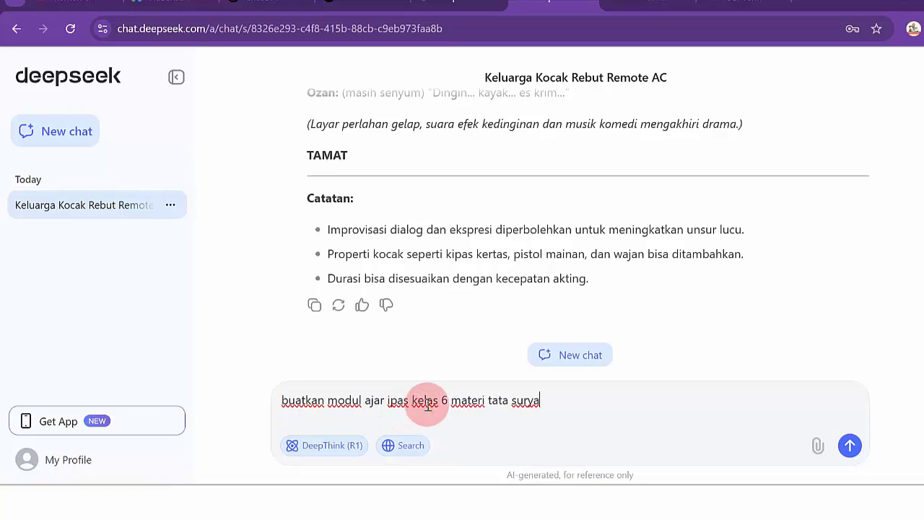
key("Return")
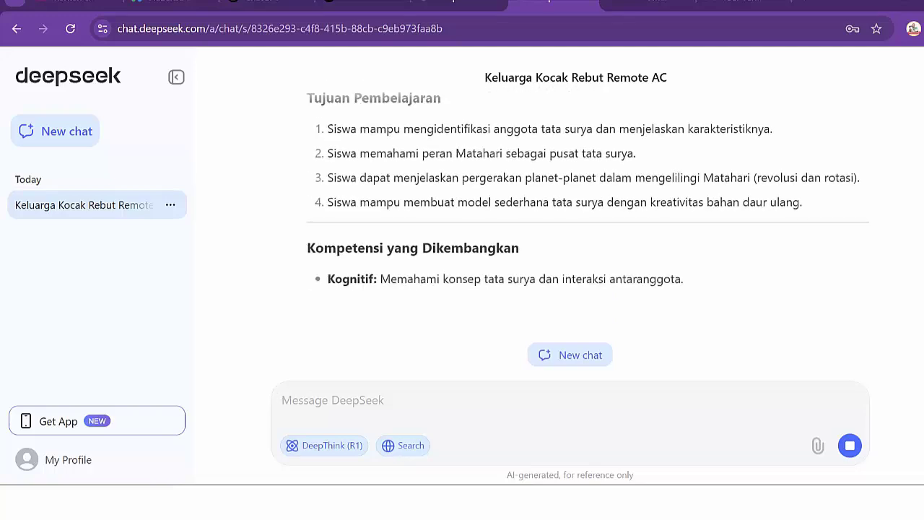
Read through the generated IPAS teaching module, from its theme and learning objectives to the meeting activities and teacher notes.
scroll(587, 216, "up", 6)
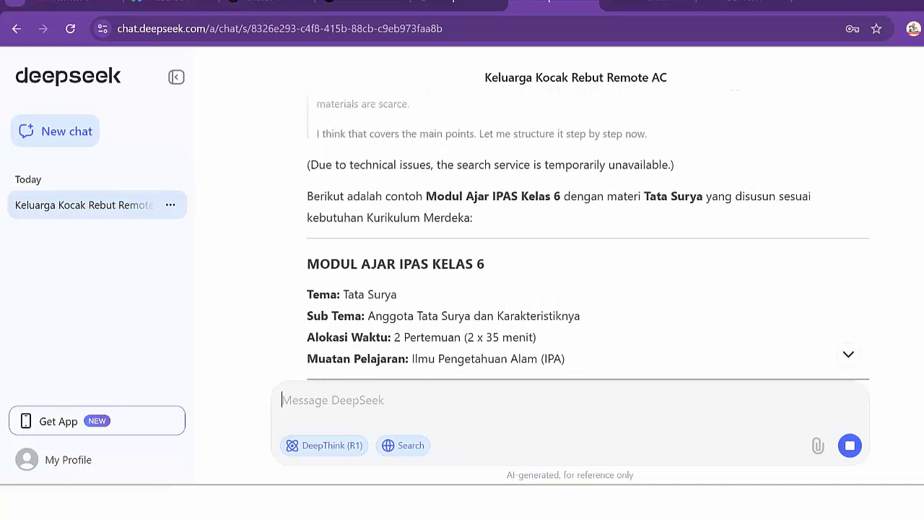
scroll(587, 236, "down", 4)
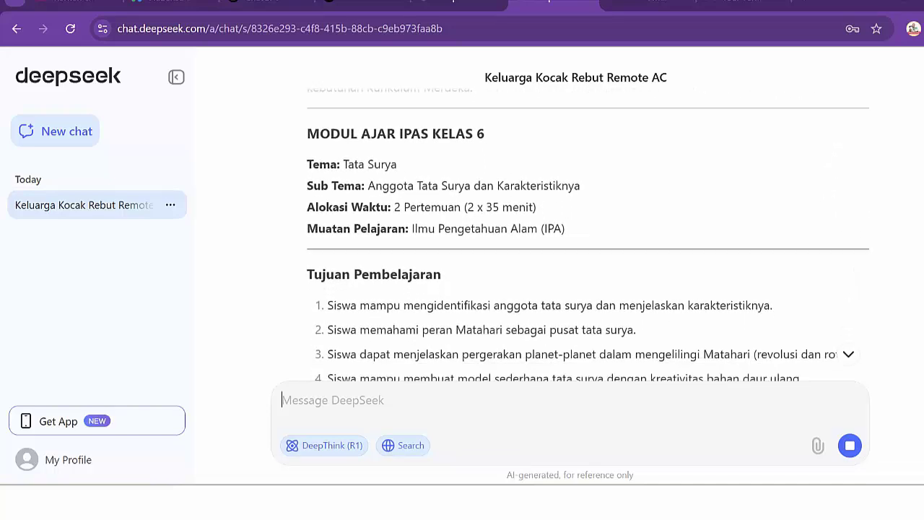
scroll(587, 234, "down", 7)
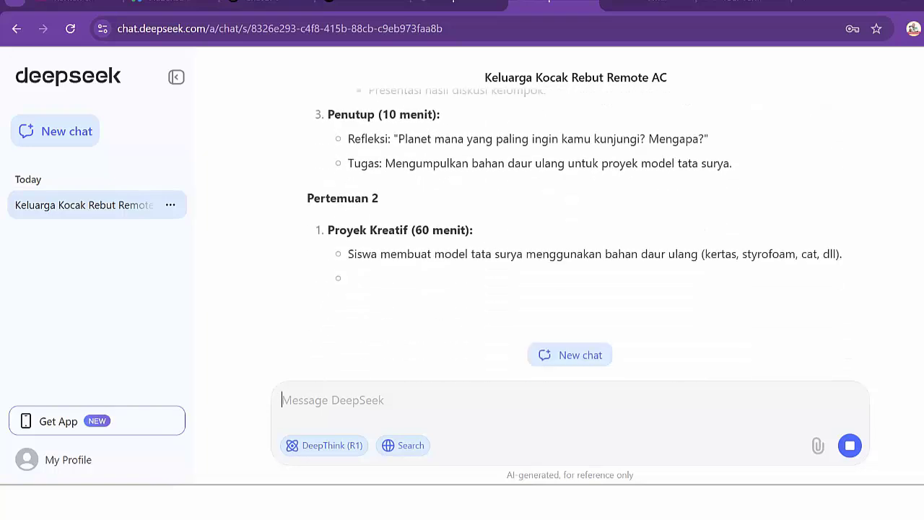
left_click(748, 228)
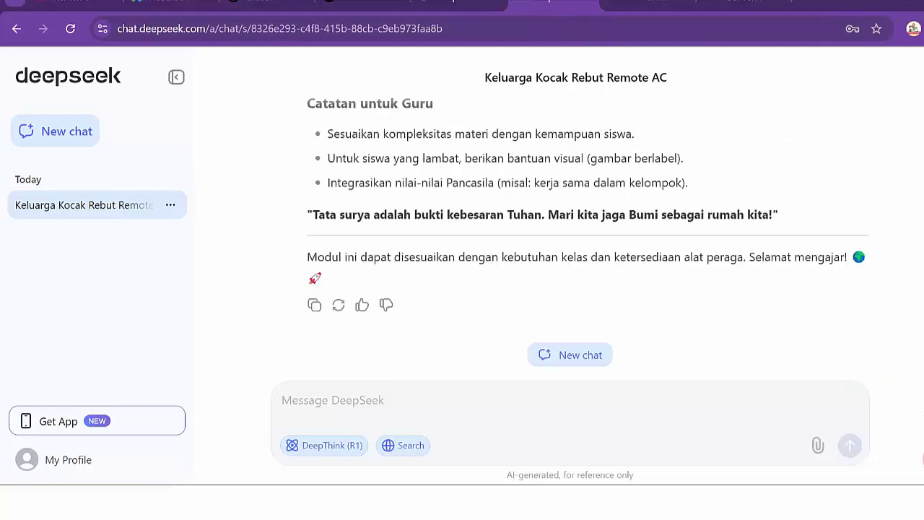
scroll(588, 238, "up", 7)
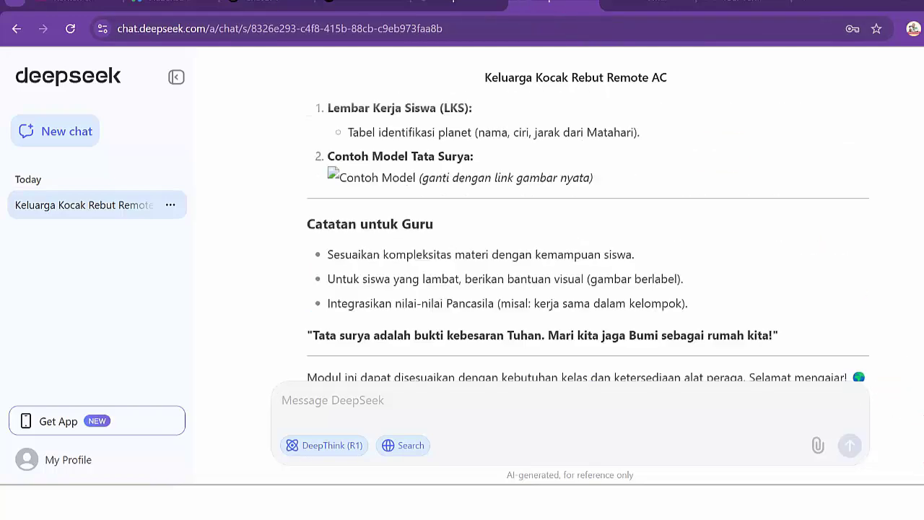
scroll(588, 238, "down", 7)
Submit the prompt "buatkan latihan soal pilihan ganda mata pelajaran matematika kelas 5 tentang bangun datar dan kunci jawabannya" and check the generated answer key.
left_click(487, 409)
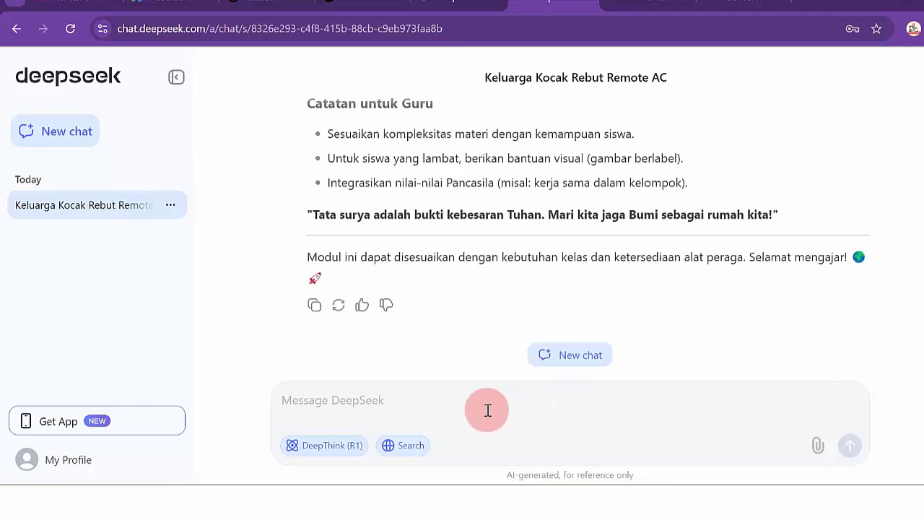
type("bu")
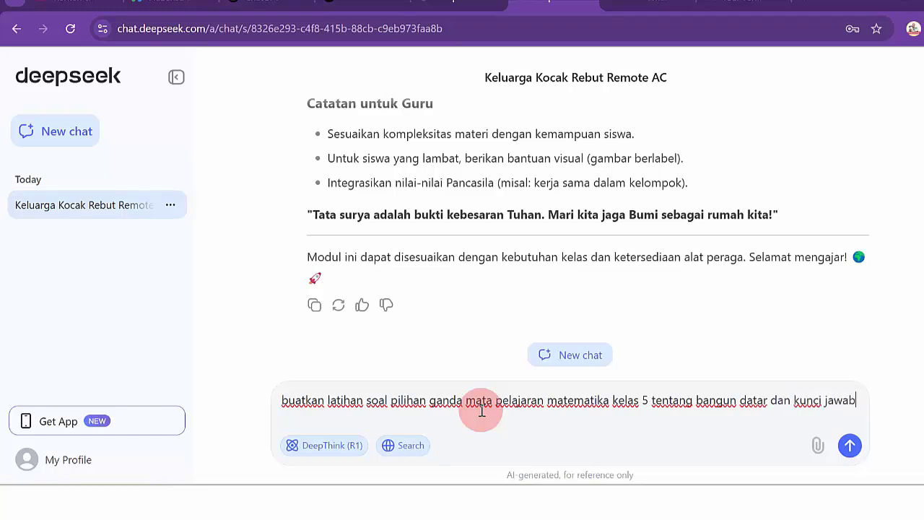
type("annya")
key("Return")
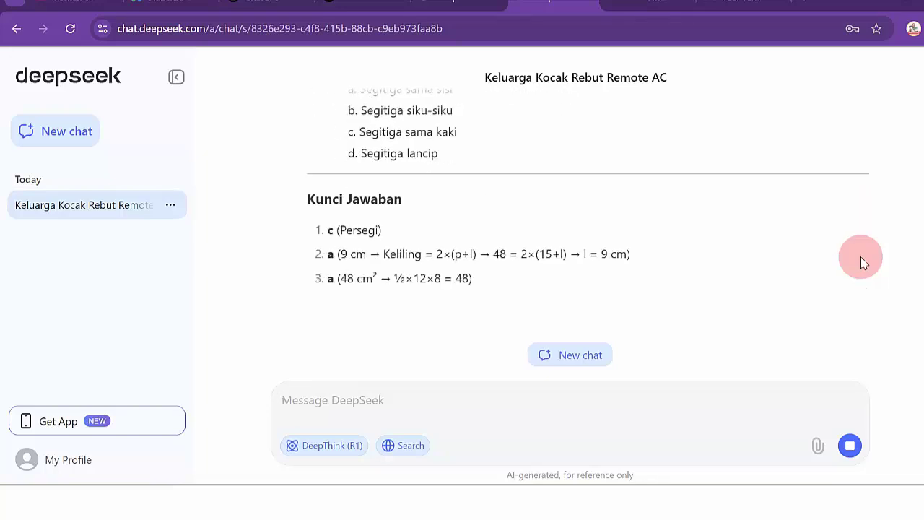
left_click_drag(383, 205, 538, 280)
left_click(804, 221)
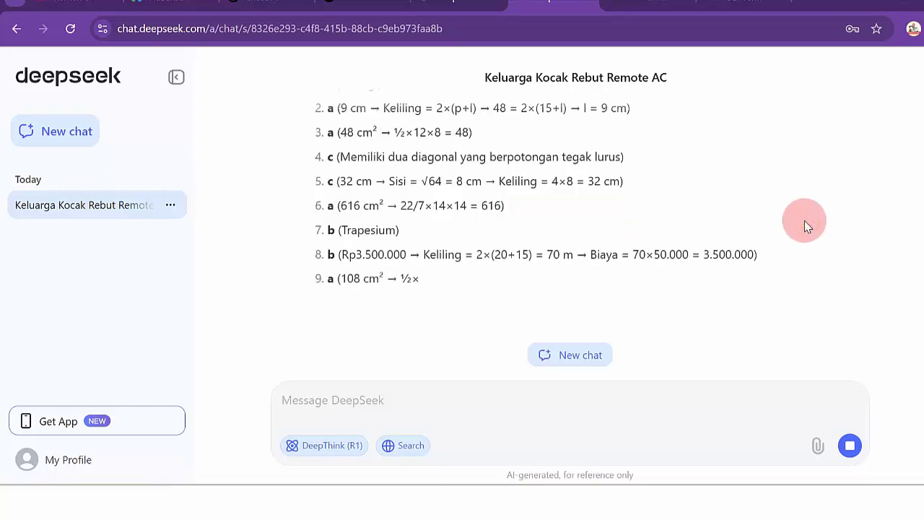